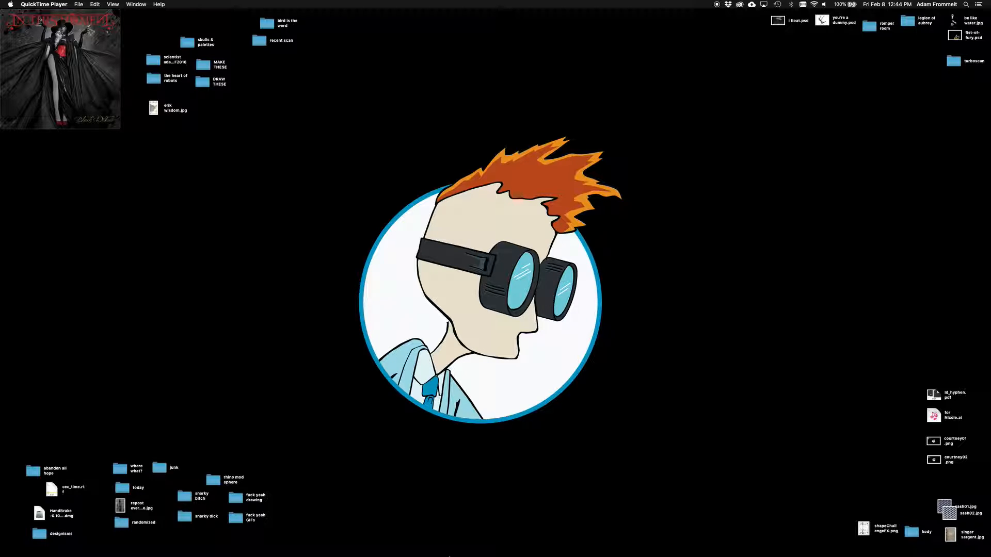
Step: Switch to Illustrator, activate the Pencil tool and confirm its options with the fidelity one notch short of Smooth
{"action": "left_click", "coordinate": [465, 542]}
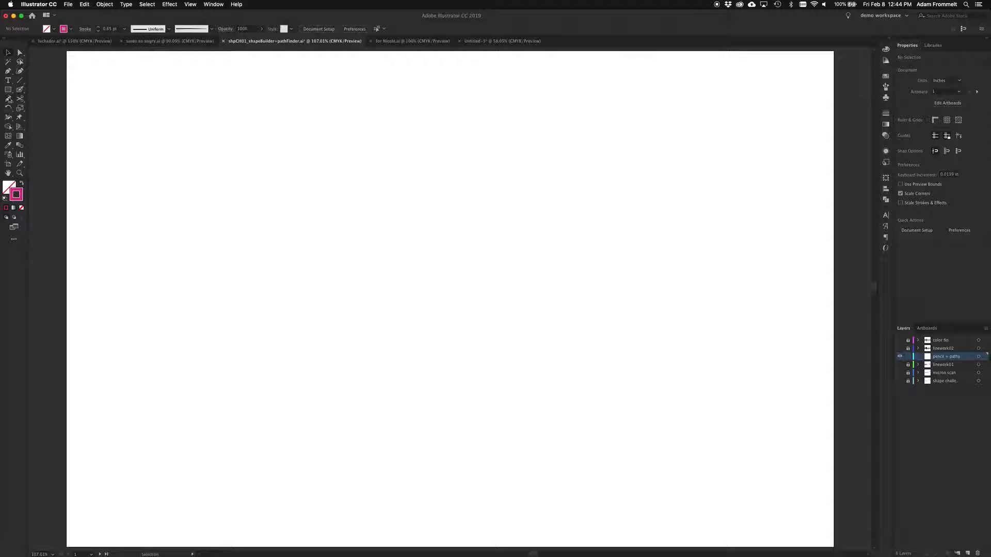
{"action": "left_click", "coordinate": [9, 100]}
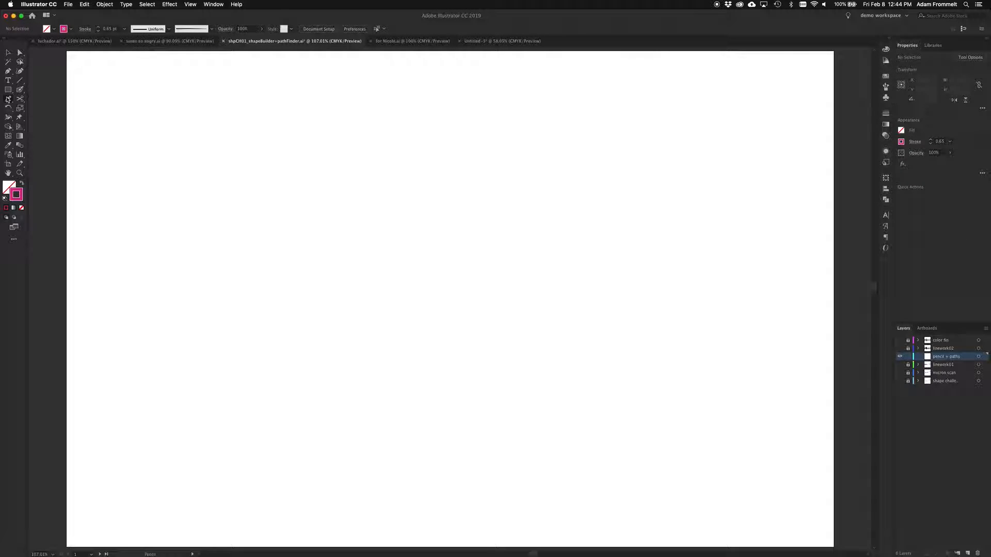
{"action": "double_click", "coordinate": [8, 99]}
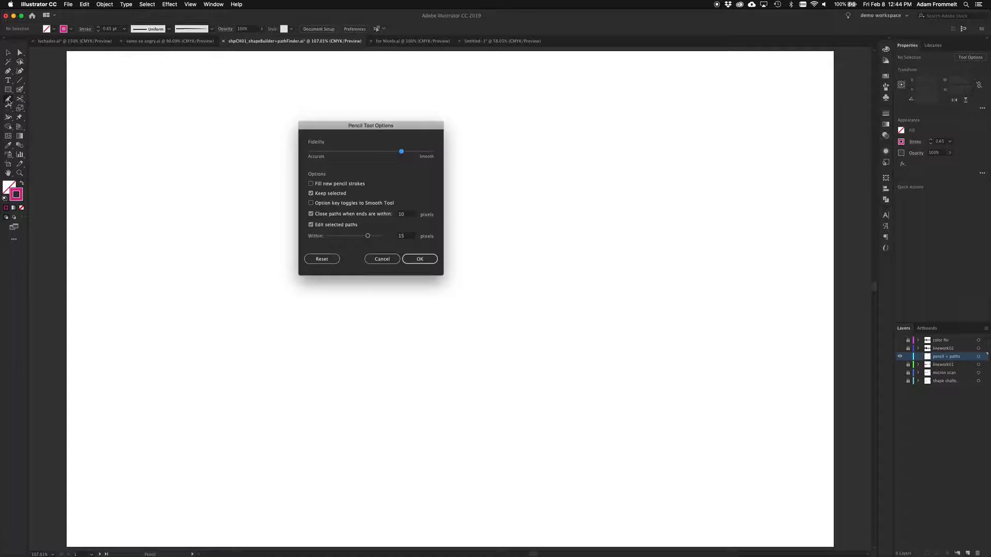
{"action": "mouse_move", "coordinate": [342, 125]}
{"action": "left_mouse_down"}
{"action": "mouse_move", "coordinate": [376, 139]}
{"action": "mouse_move", "coordinate": [314, 176]}
{"action": "left_mouse_up"}
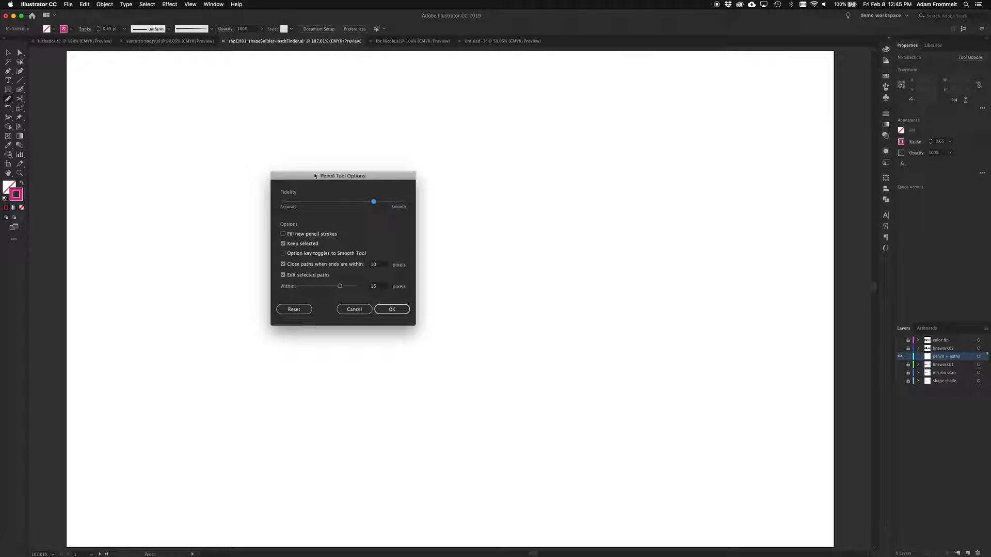
{"action": "left_click", "coordinate": [282, 203]}
{"action": "left_click", "coordinate": [405, 203]}
{"action": "left_click", "coordinate": [374, 202]}
{"action": "left_click", "coordinate": [391, 311]}
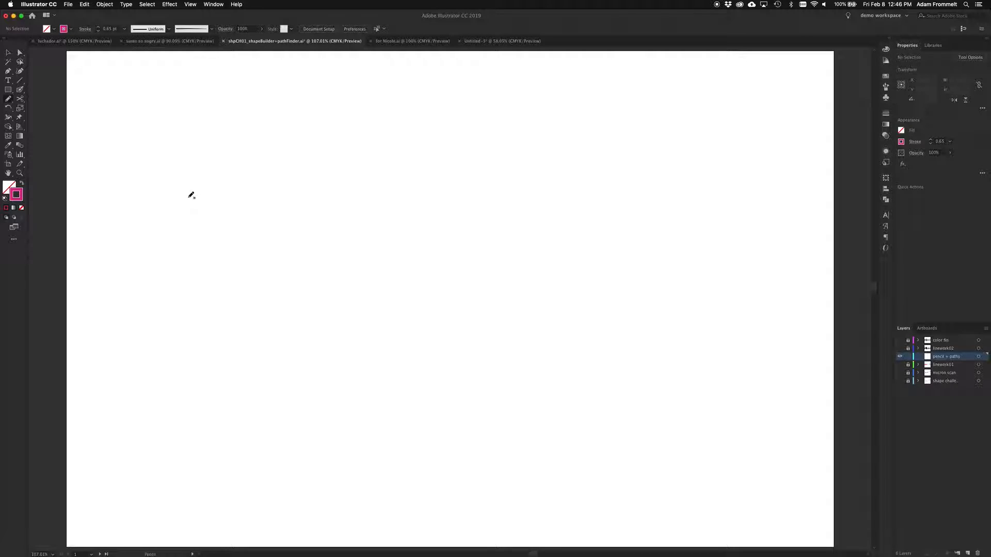
Step: Draw a long wavy path across the artboard with the Pencil tool, redrawing its lower middle curve and its end to about 12.6 × 5.2 in
{"action": "mouse_move", "coordinate": [191, 195]}
{"action": "left_mouse_down"}
{"action": "mouse_move", "coordinate": [213, 178]}
{"action": "mouse_move", "coordinate": [308, 162]}
{"action": "mouse_move", "coordinate": [423, 340]}
{"action": "mouse_move", "coordinate": [527, 398]}
{"action": "mouse_move", "coordinate": [541, 368]}
{"action": "mouse_move", "coordinate": [479, 309]}
{"action": "mouse_move", "coordinate": [659, 310]}
{"action": "mouse_move", "coordinate": [682, 411]}
{"action": "left_mouse_up"}
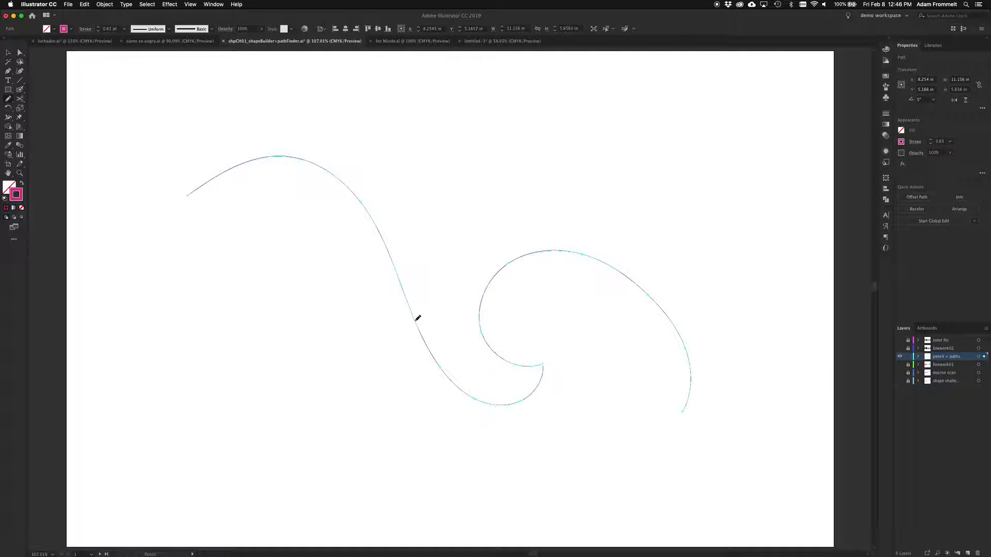
{"action": "mouse_move", "coordinate": [417, 320]}
{"action": "left_mouse_down"}
{"action": "mouse_move", "coordinate": [458, 381]}
{"action": "mouse_move", "coordinate": [489, 387]}
{"action": "mouse_move", "coordinate": [506, 376]}
{"action": "mouse_move", "coordinate": [513, 364]}
{"action": "mouse_move", "coordinate": [490, 343]}
{"action": "left_mouse_up"}
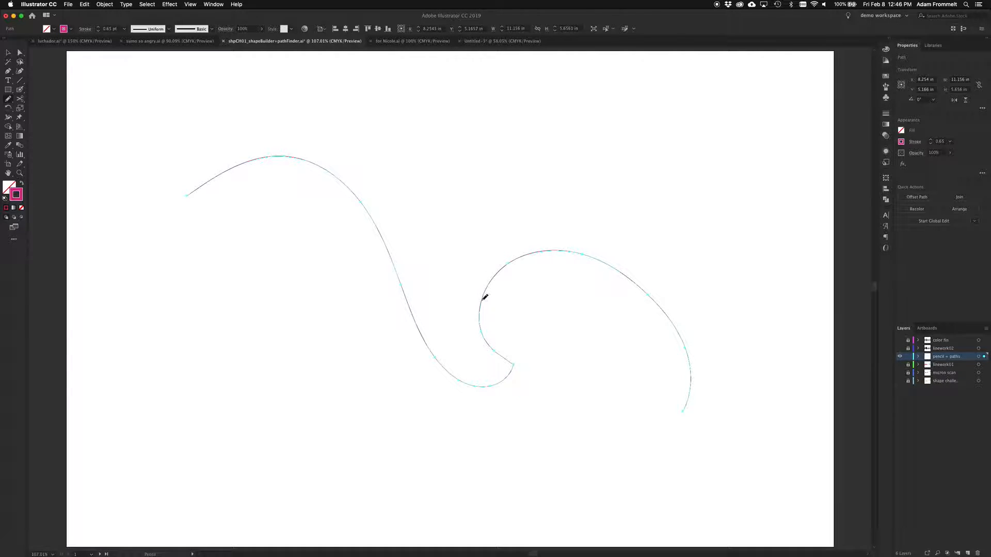
{"action": "mouse_move", "coordinate": [483, 299]}
{"action": "left_mouse_down"}
{"action": "mouse_move", "coordinate": [530, 263]}
{"action": "mouse_move", "coordinate": [575, 273]}
{"action": "mouse_move", "coordinate": [607, 342]}
{"action": "mouse_move", "coordinate": [644, 380]}
{"action": "mouse_move", "coordinate": [720, 383]}
{"action": "mouse_move", "coordinate": [758, 322]}
{"action": "left_mouse_up"}
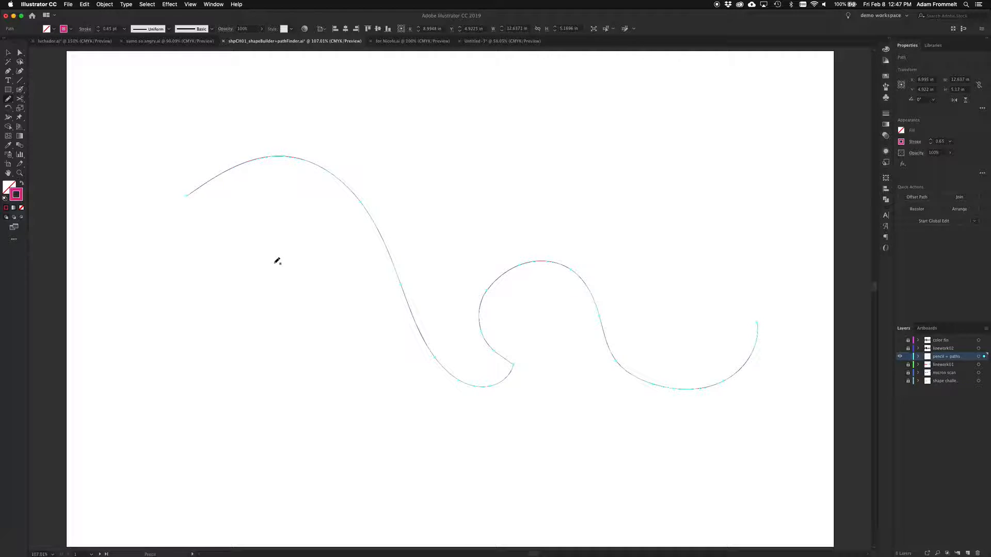
Step: Deselect the path and draw a second pencil curve across its lower part, about 9 in wide and 2.5 in high
{"action": "key", "text": "v"}
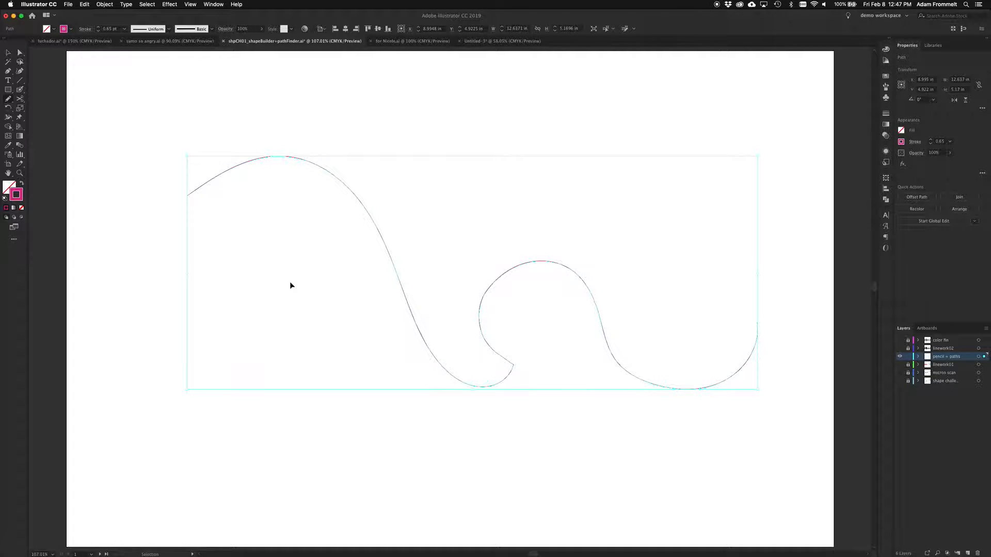
{"action": "left_click", "coordinate": [296, 408]}
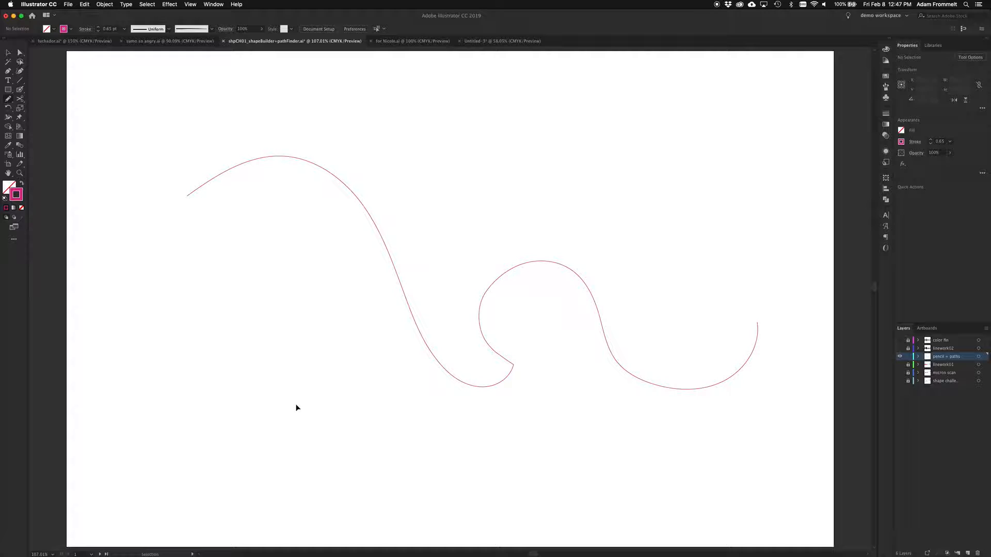
{"action": "key", "text": "n"}
{"action": "mouse_move", "coordinate": [299, 403]}
{"action": "left_mouse_down"}
{"action": "mouse_move", "coordinate": [328, 354]}
{"action": "mouse_move", "coordinate": [389, 320]}
{"action": "mouse_move", "coordinate": [471, 335]}
{"action": "mouse_move", "coordinate": [554, 412]}
{"action": "mouse_move", "coordinate": [626, 430]}
{"action": "mouse_move", "coordinate": [702, 407]}
{"action": "left_mouse_up"}
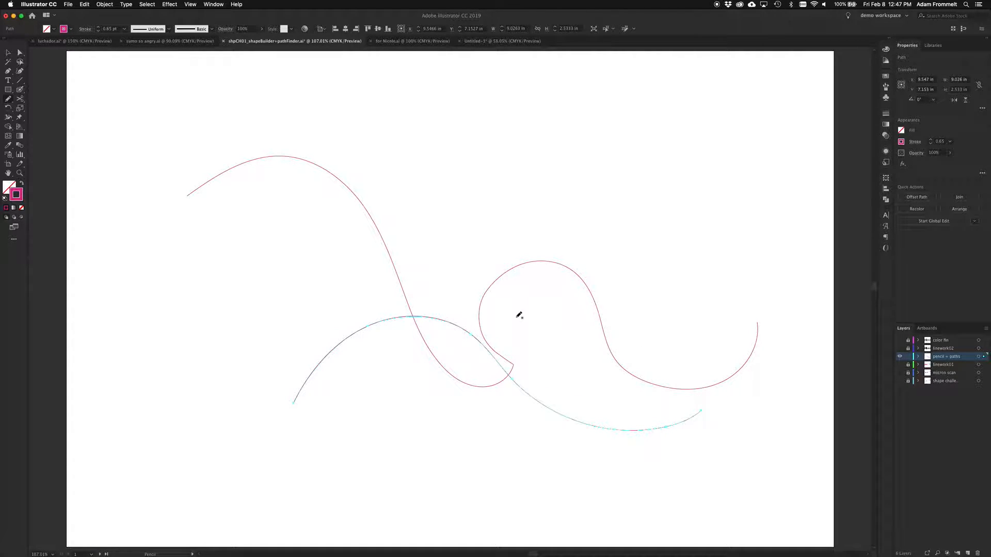
Step: Increase the second curve's stroke weight to 14 pt
{"action": "key", "text": "super"}
{"action": "scroll", "coordinate": [389, 318], "scroll_direction": "up", "scroll_amount": 5}
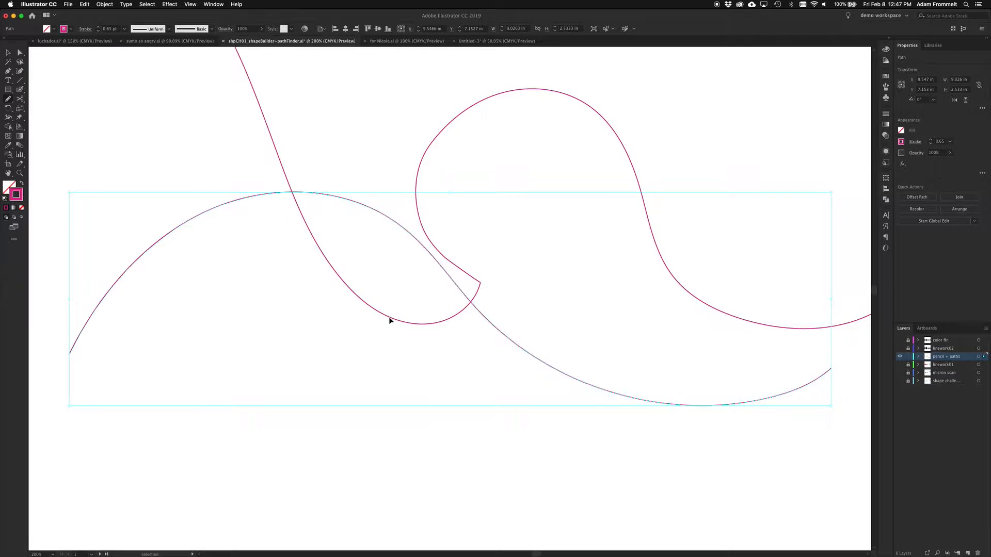
{"action": "scroll", "coordinate": [391, 313], "scroll_direction": "left", "scroll_amount": 2}
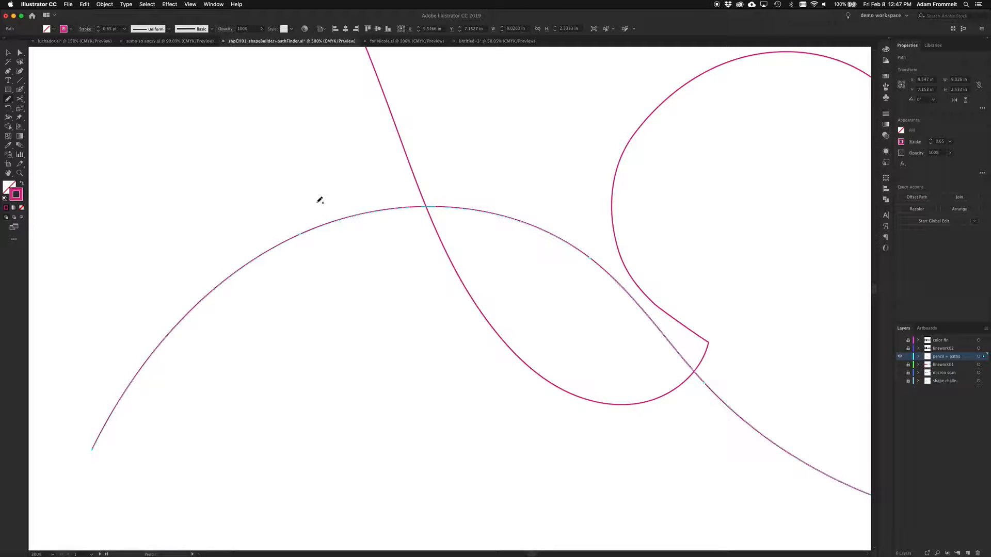
{"action": "left_click", "coordinate": [98, 29]}
{"action": "left_click", "coordinate": [98, 29]}
{"action": "left_click", "coordinate": [98, 30]}
{"action": "left_click", "coordinate": [98, 30]}
{"action": "left_click", "coordinate": [98, 29]}
{"action": "left_click", "coordinate": [98, 29]}
{"action": "left_click", "coordinate": [98, 29]}
{"action": "left_click", "coordinate": [98, 29]}
{"action": "left_click", "coordinate": [98, 29]}
{"action": "left_click", "coordinate": [99, 29]}
{"action": "left_click", "coordinate": [98, 30]}
{"action": "left_click", "coordinate": [98, 29]}
{"action": "left_click", "coordinate": [98, 29]}
Step: Apply the brush tapered at both ends to the second curve and redraw the curve's middle section with the Pencil tool
{"action": "left_click", "coordinate": [212, 29]}
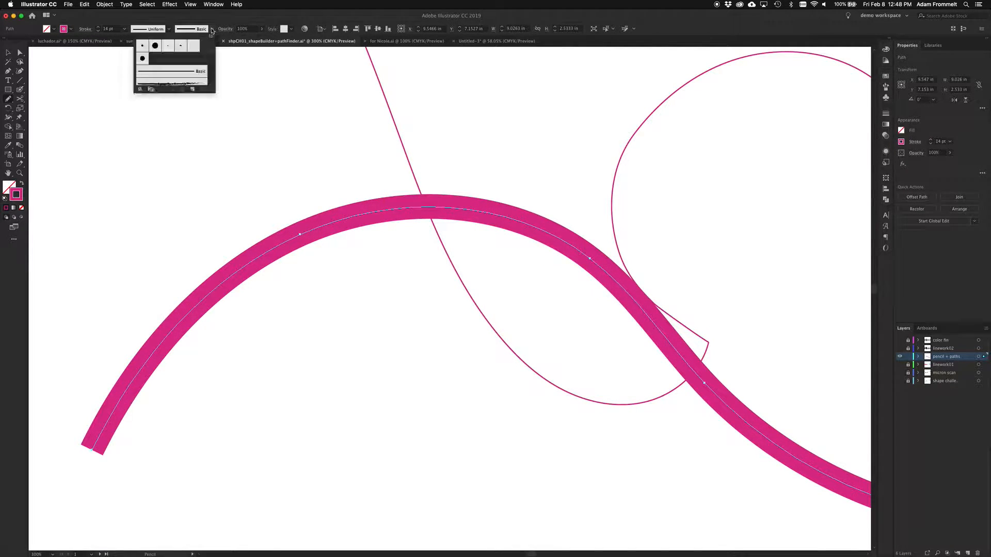
{"action": "scroll", "coordinate": [185, 72], "scroll_direction": "down", "scroll_amount": 3}
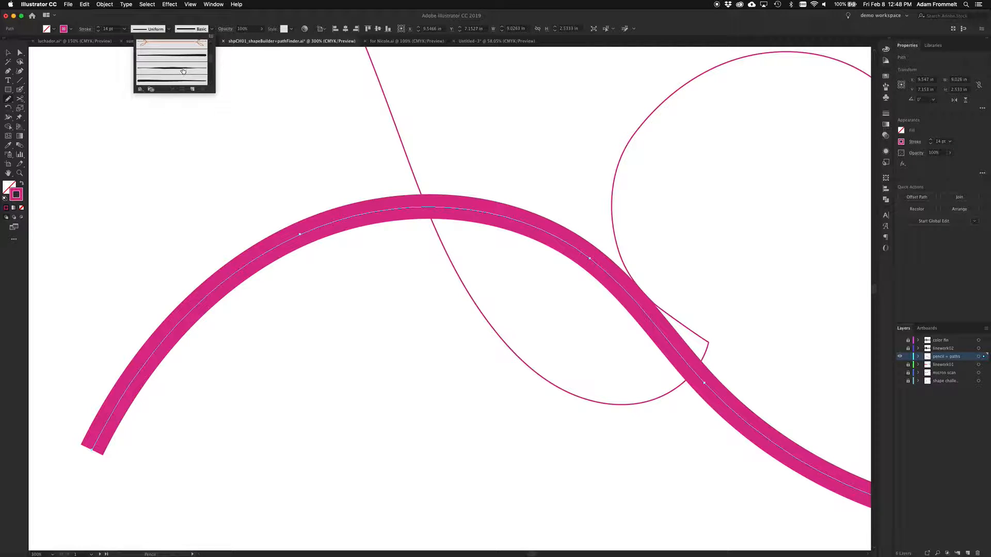
{"action": "left_click", "coordinate": [182, 68]}
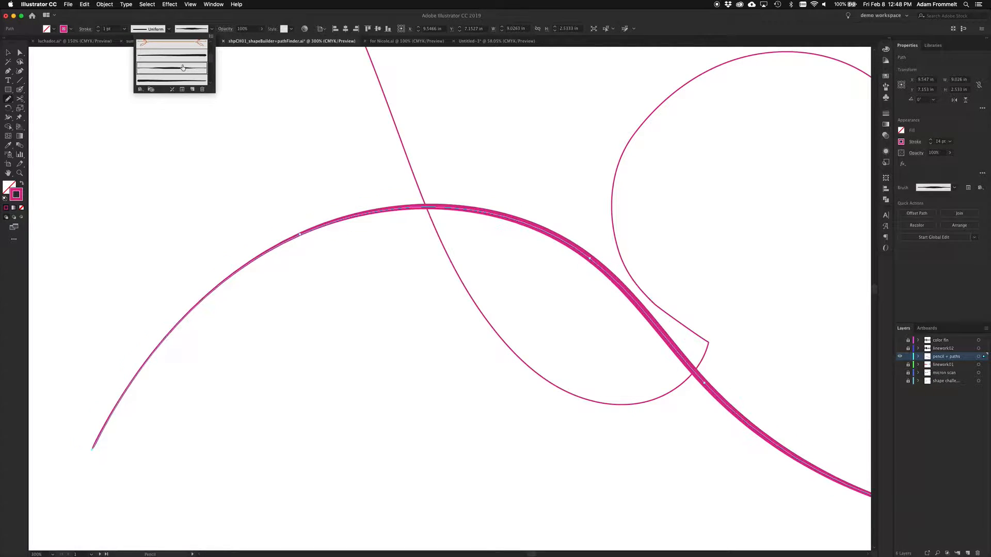
{"action": "left_click", "coordinate": [136, 20]}
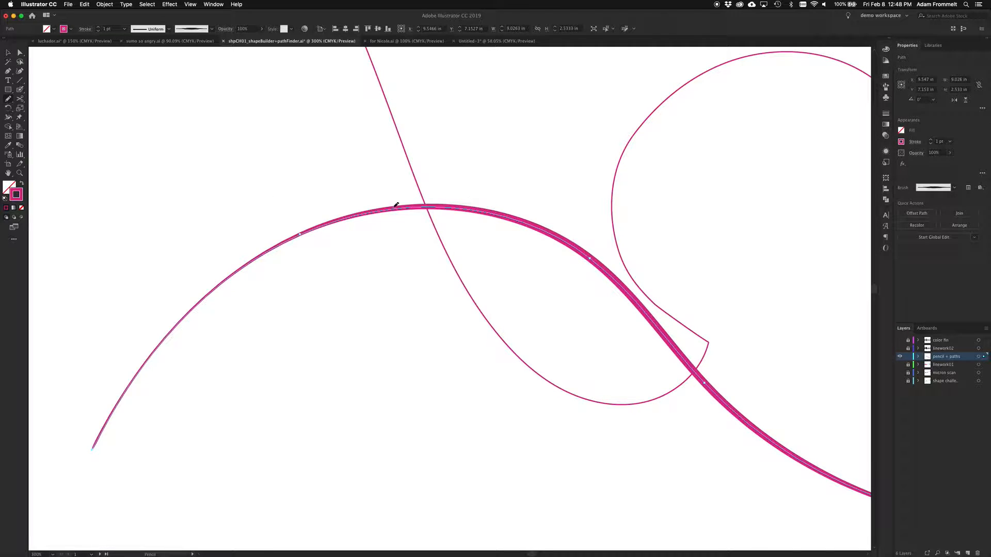
{"action": "mouse_move", "coordinate": [339, 218]}
{"action": "left_mouse_down"}
{"action": "mouse_move", "coordinate": [394, 213]}
{"action": "mouse_move", "coordinate": [542, 246]}
{"action": "mouse_move", "coordinate": [679, 341]}
{"action": "mouse_move", "coordinate": [684, 359]}
{"action": "left_mouse_up"}
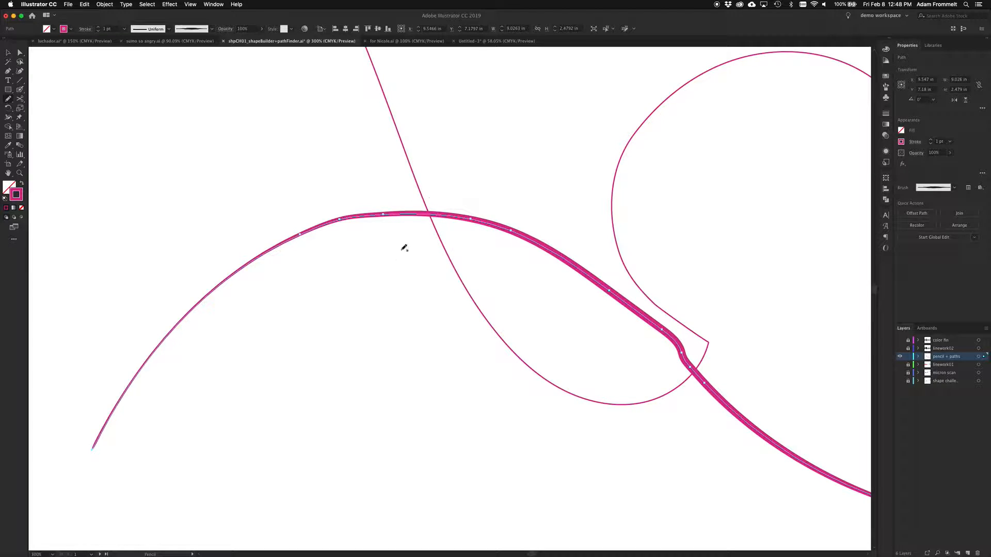
Step: Select both pencil curves and delete them from the artboard
{"action": "key", "text": "super+0"}
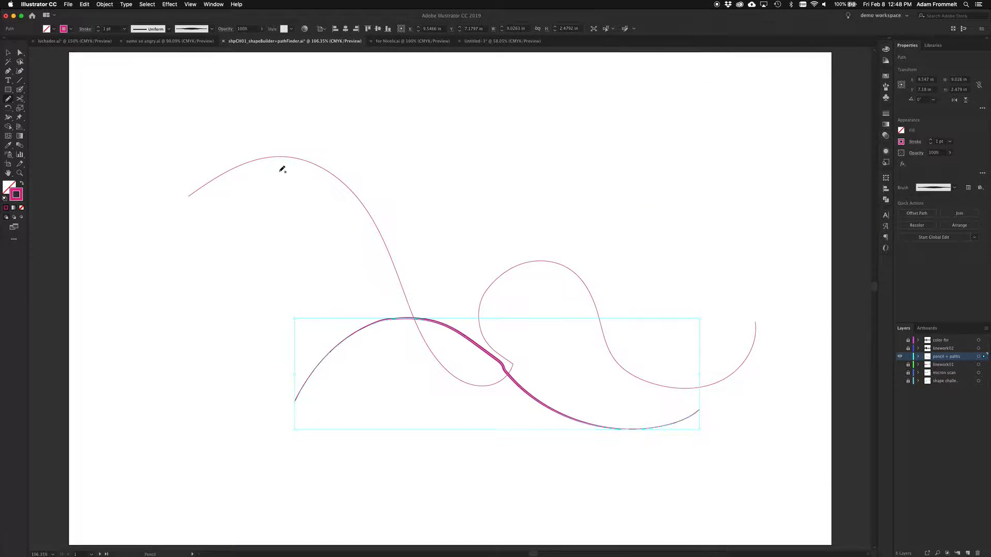
{"action": "key", "text": "v"}
{"action": "mouse_move", "coordinate": [269, 117]}
{"action": "left_mouse_down"}
{"action": "mouse_move", "coordinate": [380, 376]}
{"action": "mouse_move", "coordinate": [566, 429]}
{"action": "left_mouse_up"}
{"action": "key", "text": "Delete"}
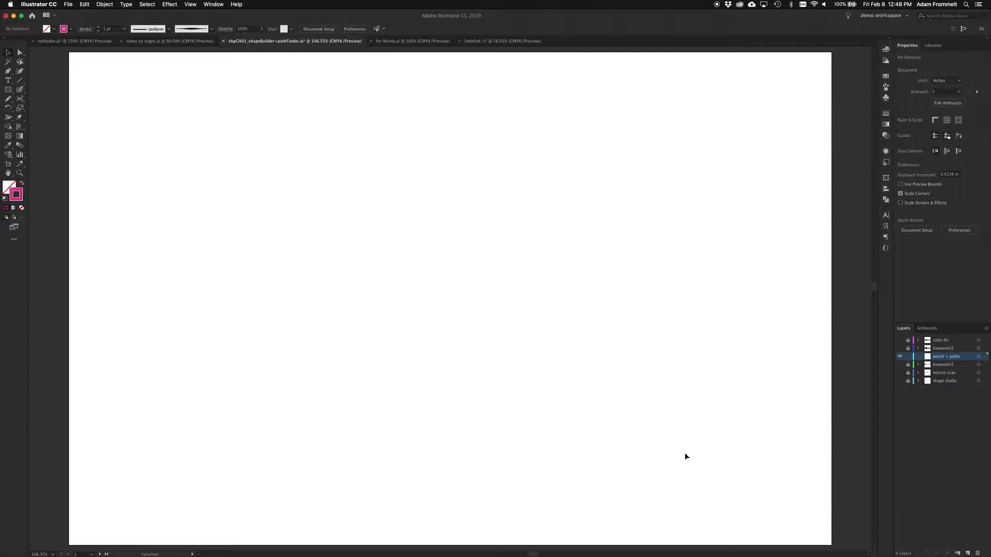
Step: Switch to Firefox to view the web page offering free Illustrator tutorials and brushes, and return to Illustrator
{"action": "key", "text": "ctrl+Up"}
{"action": "left_click", "coordinate": [775, 549]}
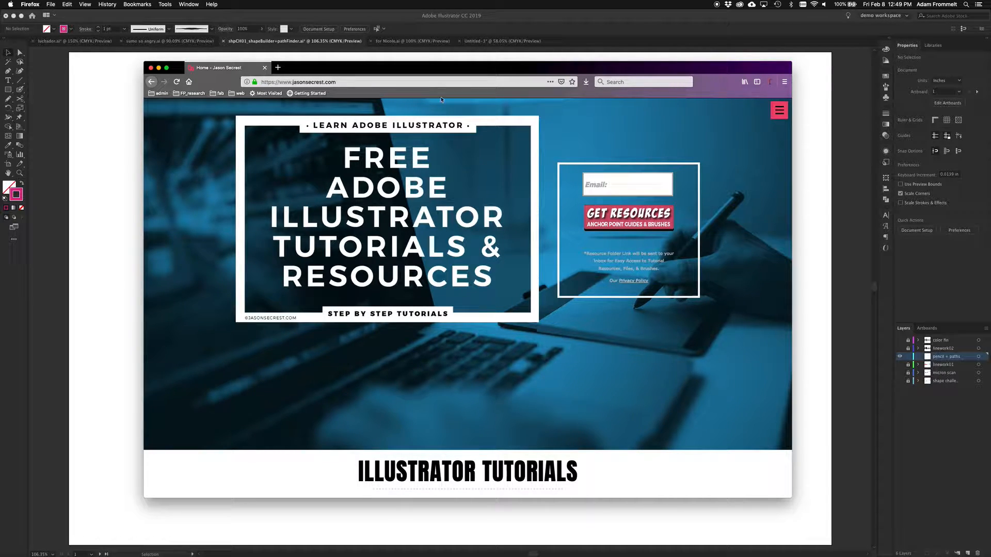
{"action": "left_click", "coordinate": [159, 69]}
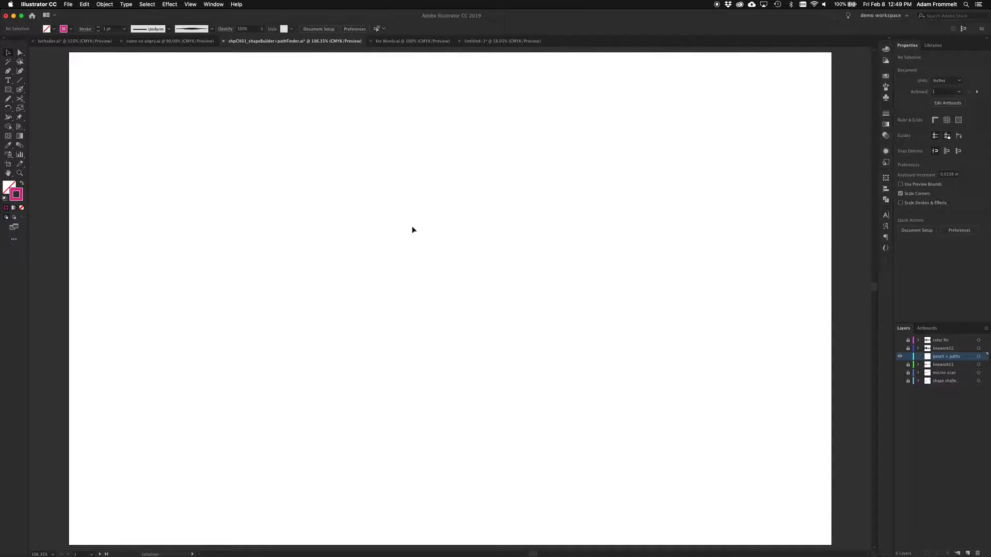
Step: Browse the Downloads folder for another brush library file and cancel loading it
{"action": "left_click", "coordinate": [214, 5]}
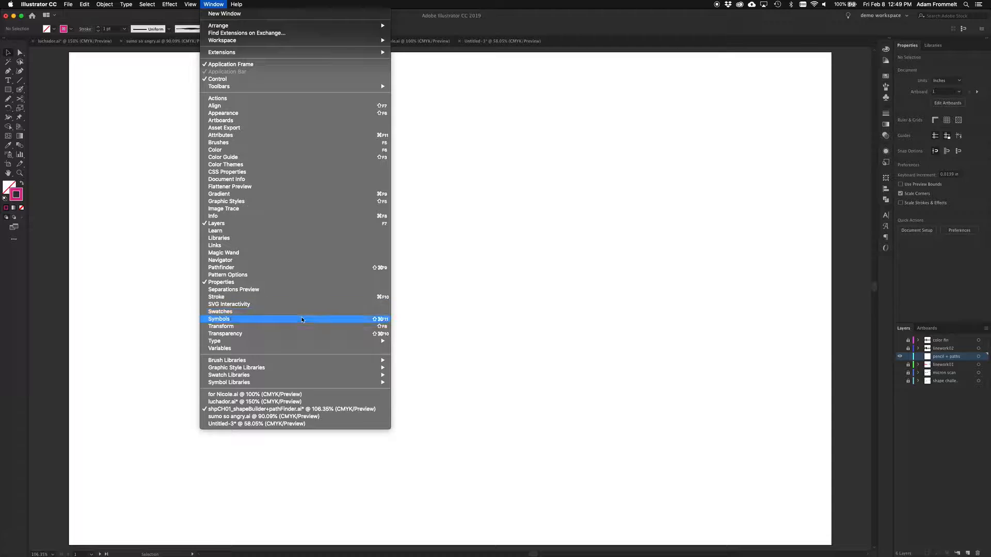
{"action": "mouse_move", "coordinate": [318, 362]}
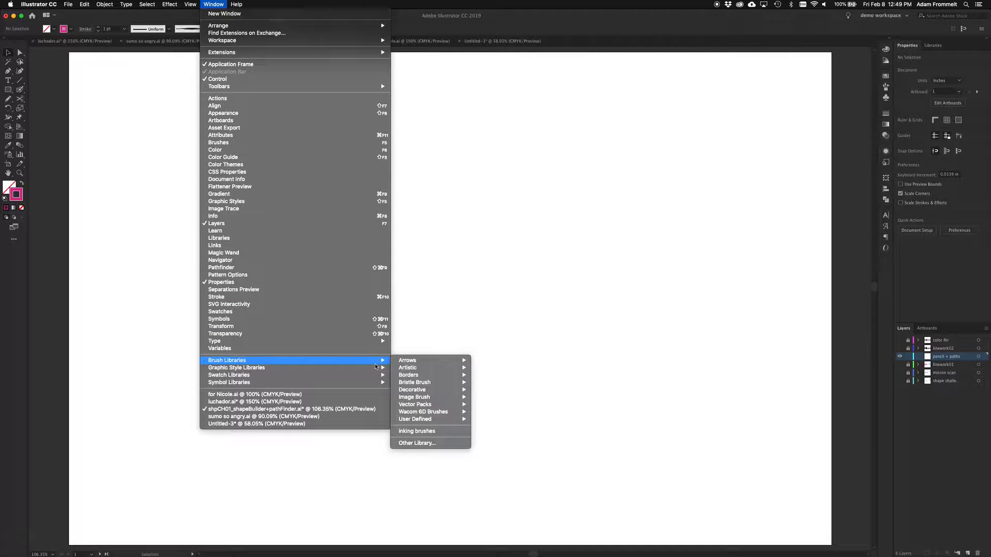
{"action": "mouse_move", "coordinate": [428, 370]}
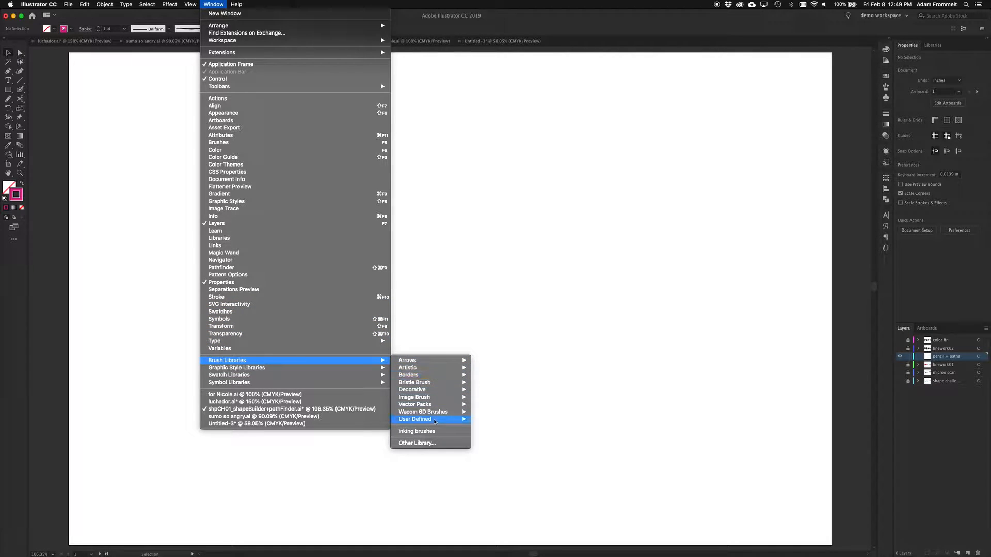
{"action": "left_click", "coordinate": [424, 445]}
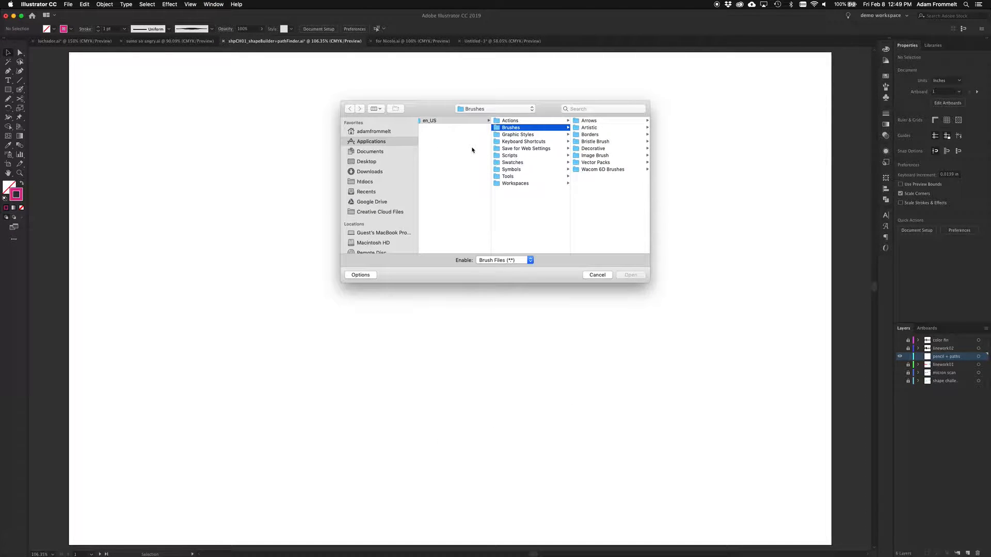
{"action": "left_click", "coordinate": [371, 173]}
{"action": "scroll", "coordinate": [438, 227], "scroll_direction": "down", "scroll_amount": 15}
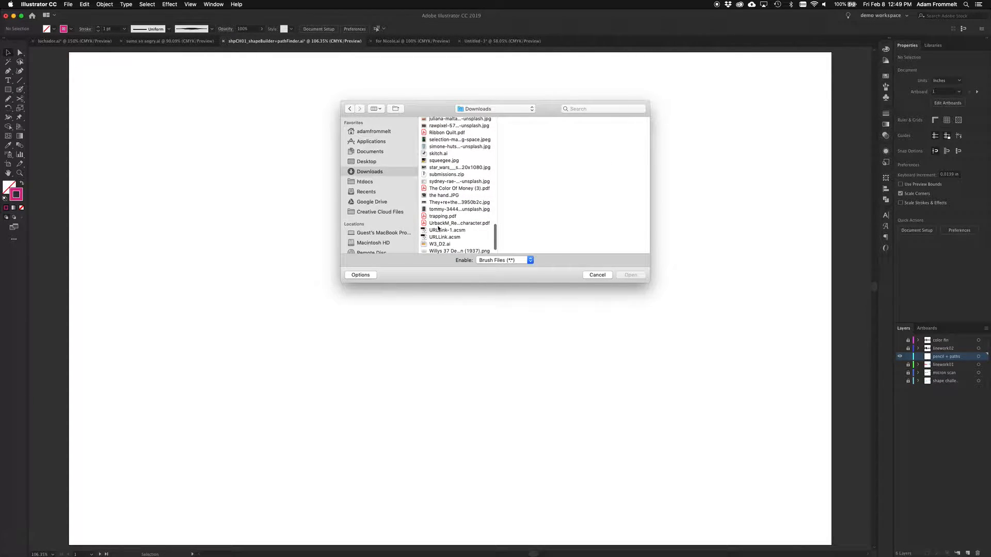
{"action": "left_click", "coordinate": [442, 231]}
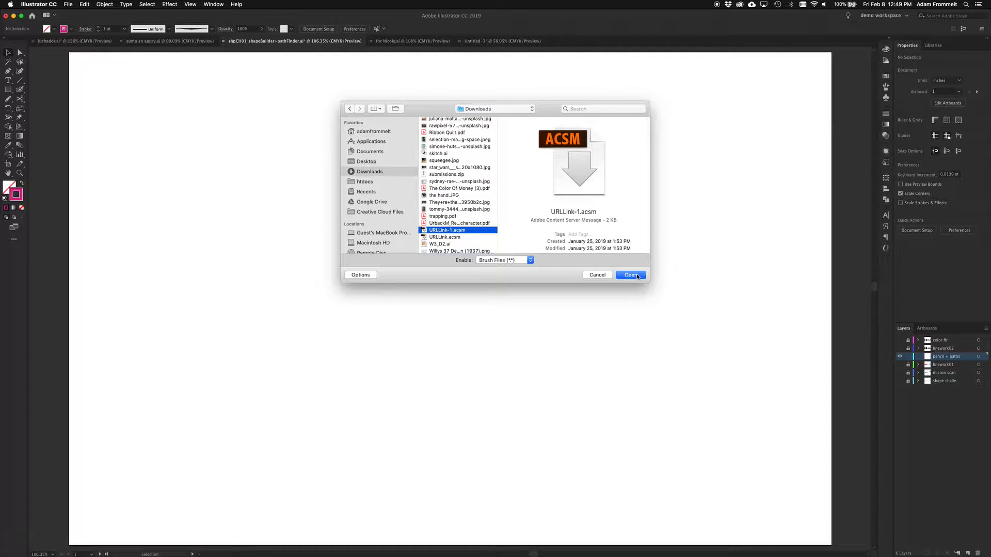
{"action": "left_click", "coordinate": [594, 274]}
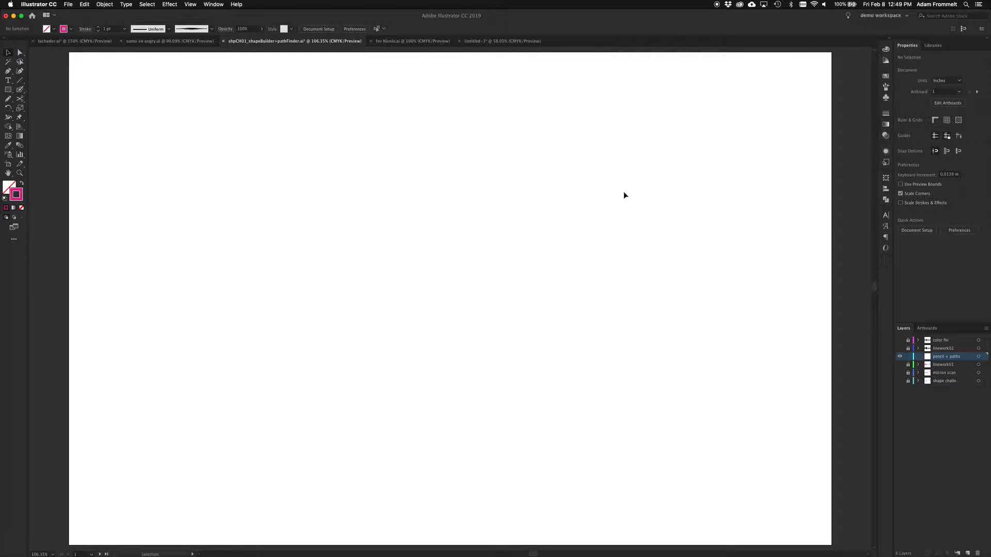
Step: Open the inking brushes library, move it over the artboard and enlarge it to show all its brushes
{"action": "left_click", "coordinate": [886, 86]}
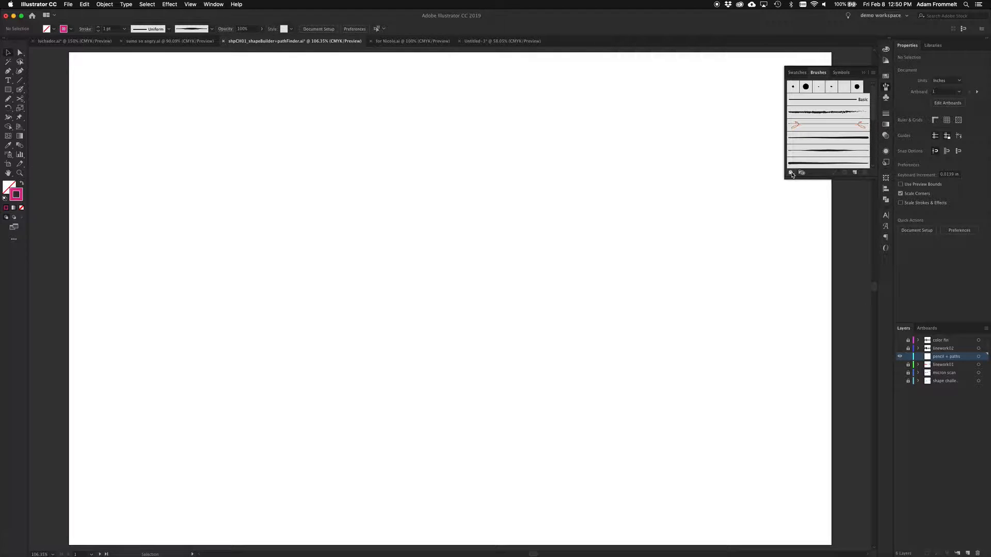
{"action": "left_click", "coordinate": [791, 172]}
{"action": "left_click", "coordinate": [811, 264]}
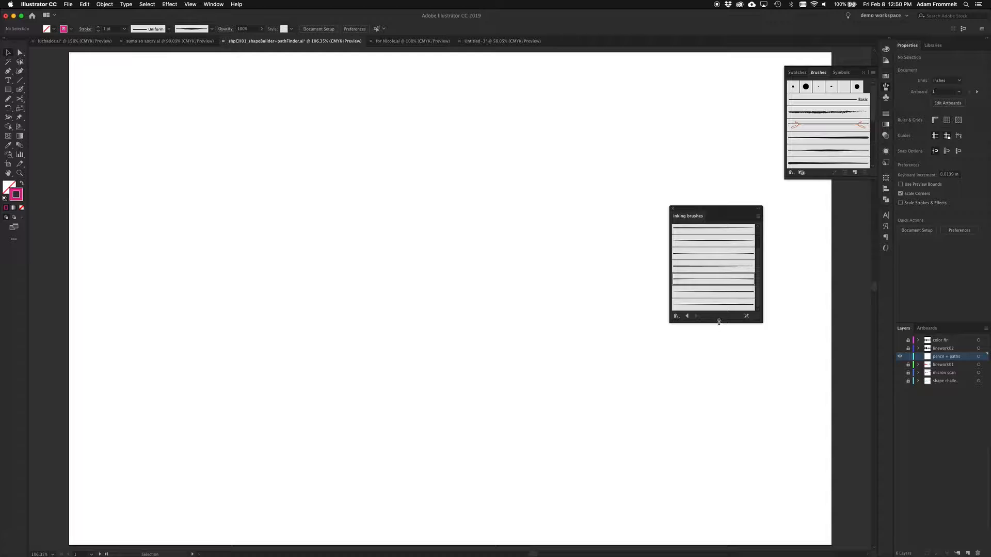
{"action": "left_click_drag", "start_coordinate": [719, 322], "coordinate": [719, 264]}
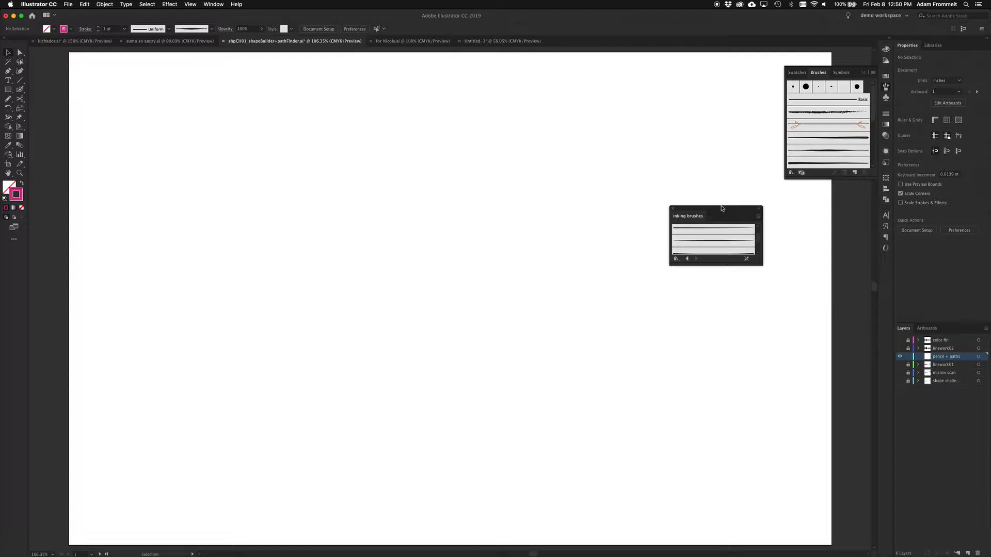
{"action": "mouse_move", "coordinate": [723, 212]}
{"action": "left_mouse_down"}
{"action": "mouse_move", "coordinate": [547, 210]}
{"action": "mouse_move", "coordinate": [495, 143]}
{"action": "left_mouse_up"}
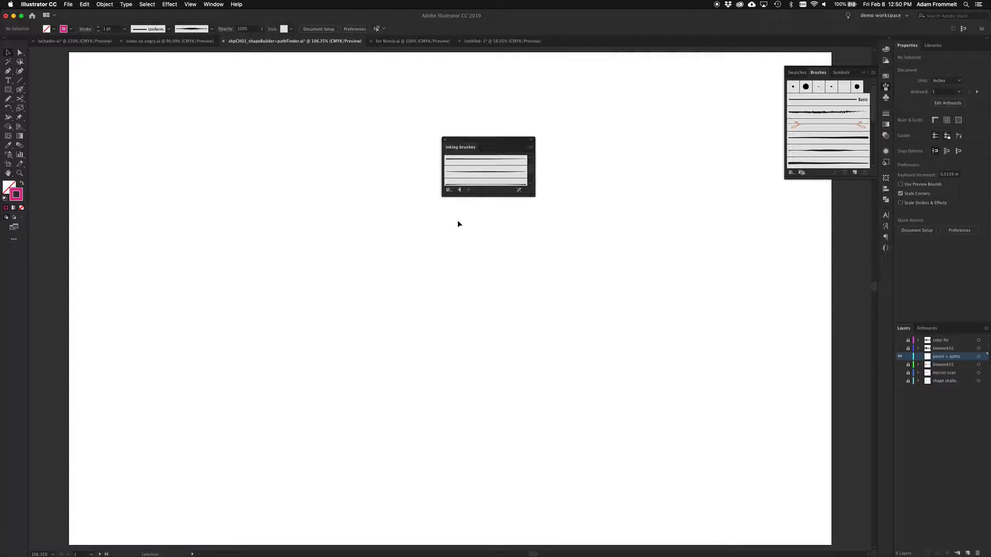
{"action": "mouse_move", "coordinate": [489, 194]}
{"action": "left_mouse_down"}
{"action": "mouse_move", "coordinate": [480, 297]}
{"action": "mouse_move", "coordinate": [481, 284]}
{"action": "left_mouse_up"}
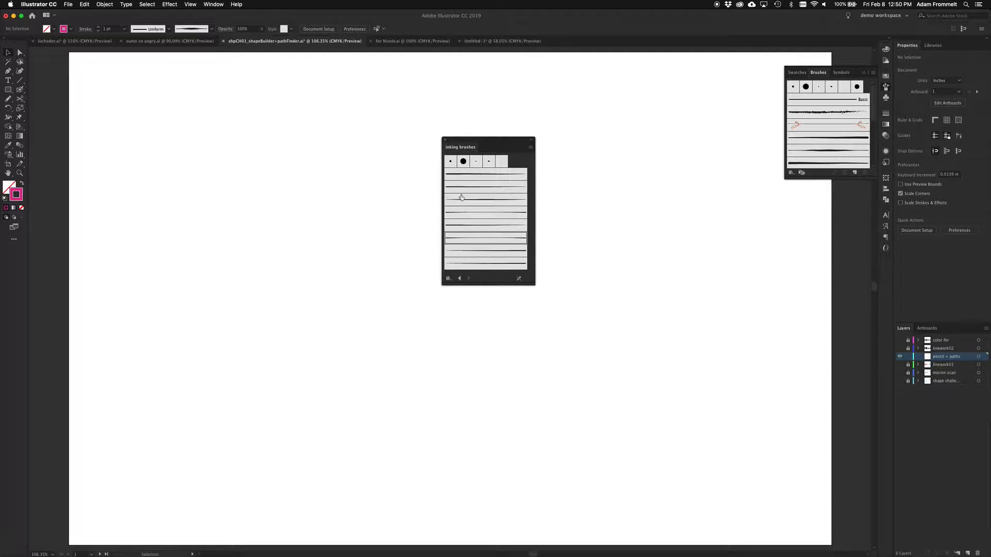
Step: Try the calligraphic brushes in the inking brushes library one after another, finishing on the 5 pt. Round brush
{"action": "left_click", "coordinate": [451, 162]}
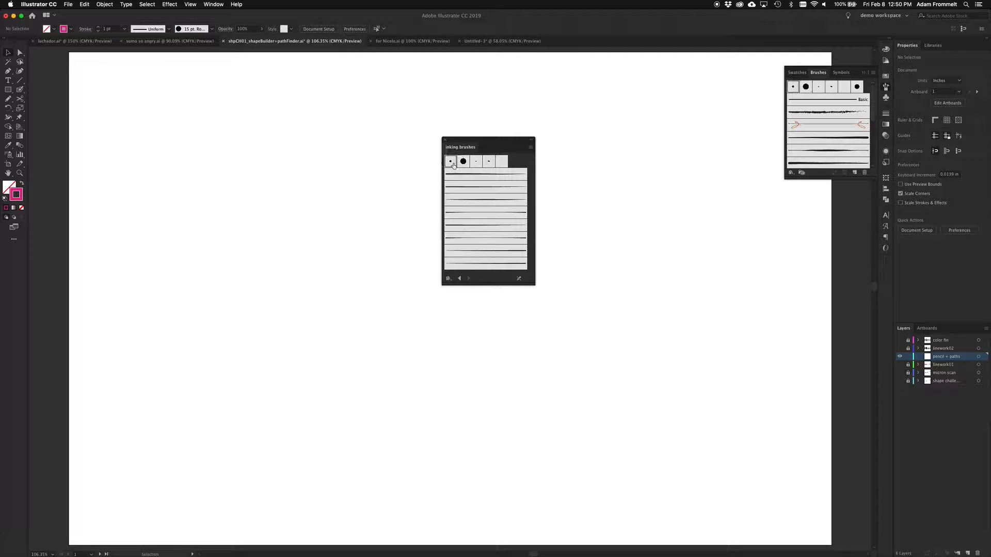
{"action": "left_click", "coordinate": [463, 161]}
{"action": "left_click", "coordinate": [476, 162]}
{"action": "left_click", "coordinate": [492, 162]}
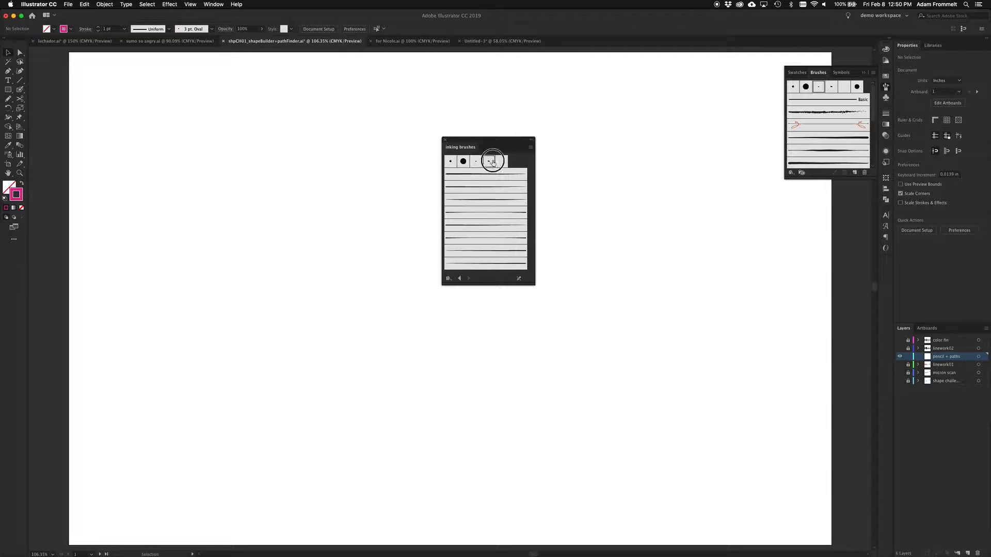
{"action": "left_click", "coordinate": [451, 162]}
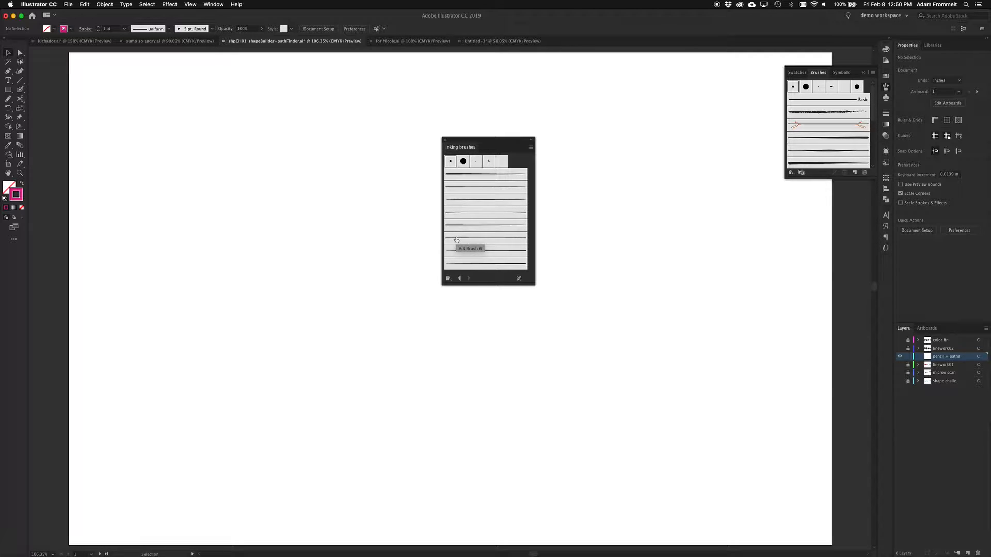
Step: Check the inking brushes library's Persistent option and dock the library in the same group as the Brushes panel
{"action": "left_click", "coordinate": [531, 149]}
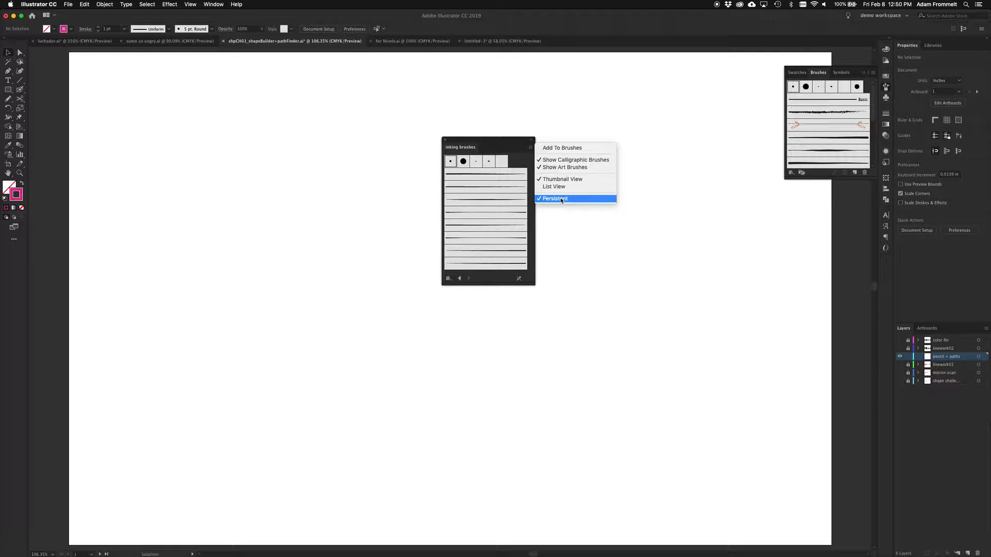
{"action": "left_click", "coordinate": [480, 139]}
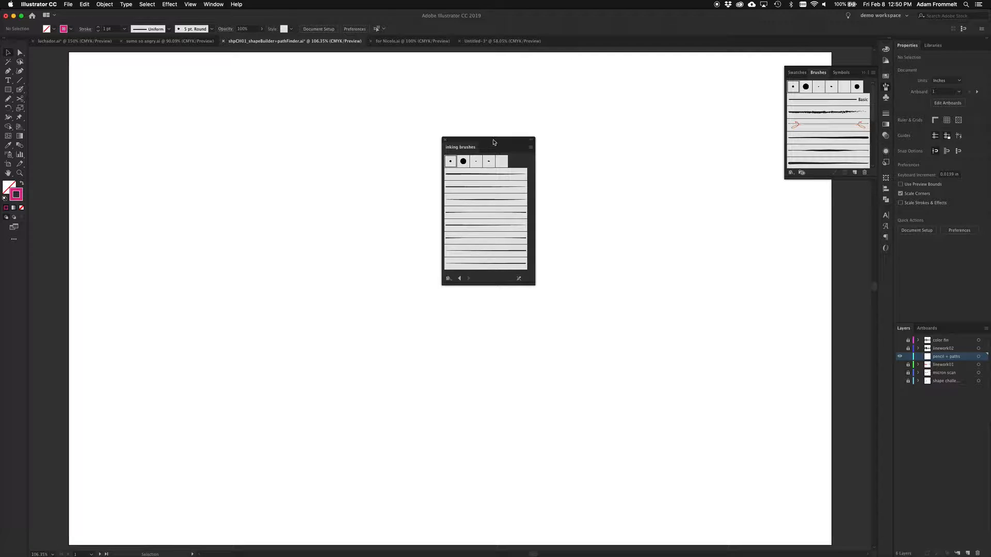
{"action": "mouse_move", "coordinate": [493, 141]}
{"action": "left_mouse_down"}
{"action": "mouse_move", "coordinate": [711, 168]}
{"action": "mouse_move", "coordinate": [872, 73]}
{"action": "mouse_move", "coordinate": [811, 77]}
{"action": "left_mouse_up"}
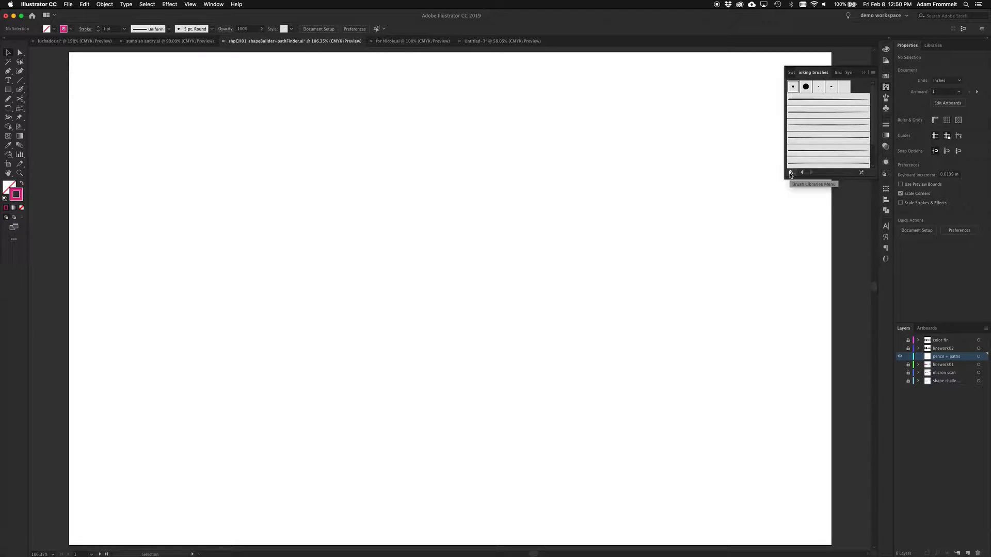
Step: Show the document's brushes, look through the available brush libraries and return to the inking brushes library
{"action": "left_click", "coordinate": [838, 73]}
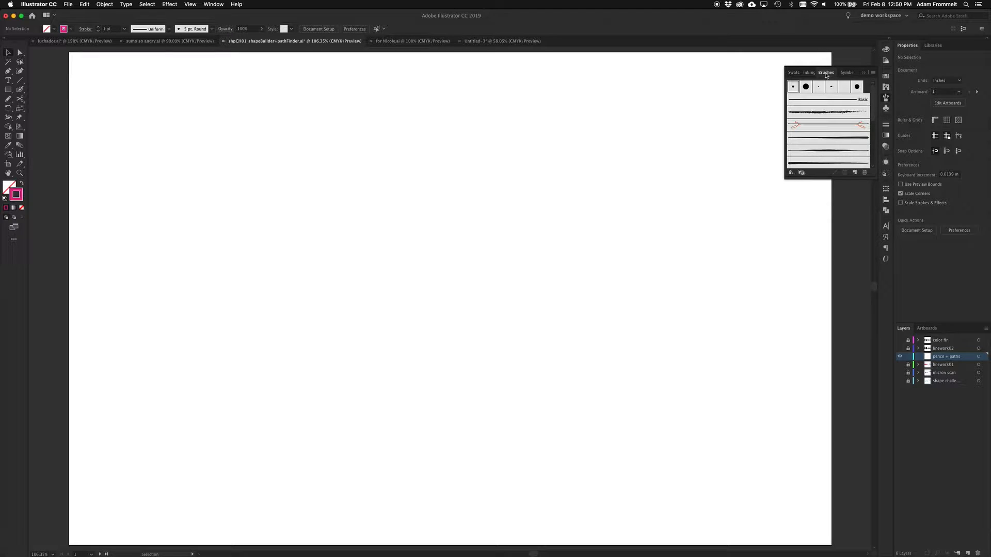
{"action": "left_click", "coordinate": [790, 173]}
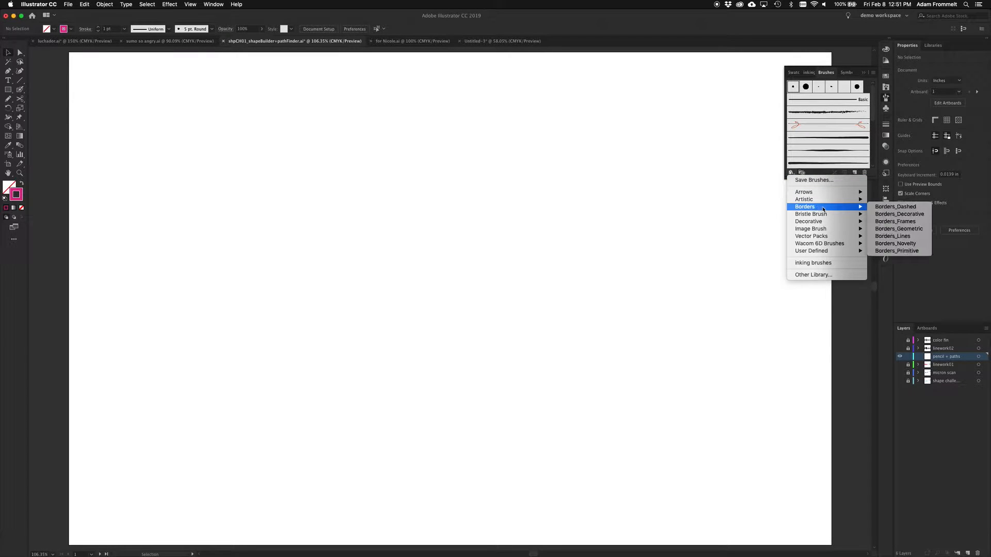
{"action": "mouse_move", "coordinate": [822, 220]}
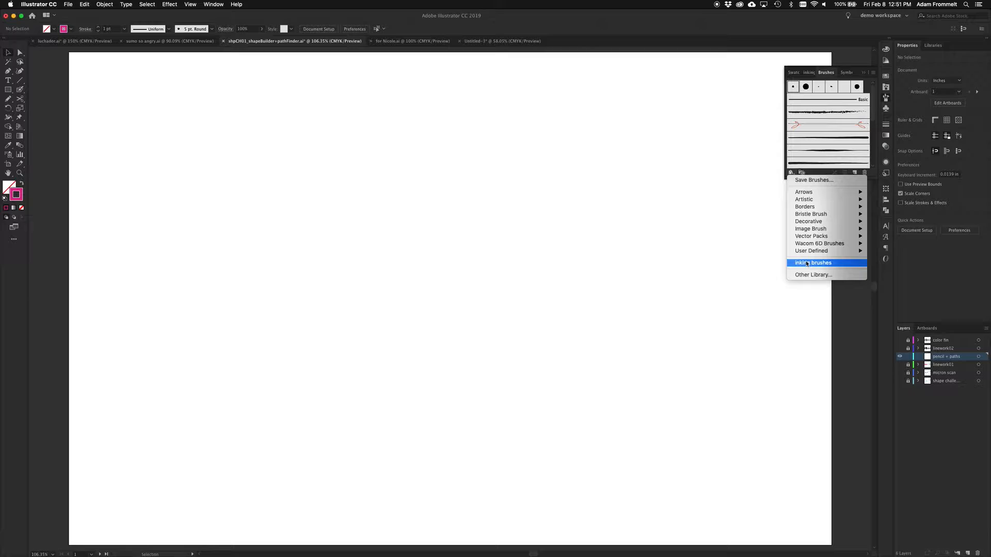
{"action": "left_click", "coordinate": [843, 263]}
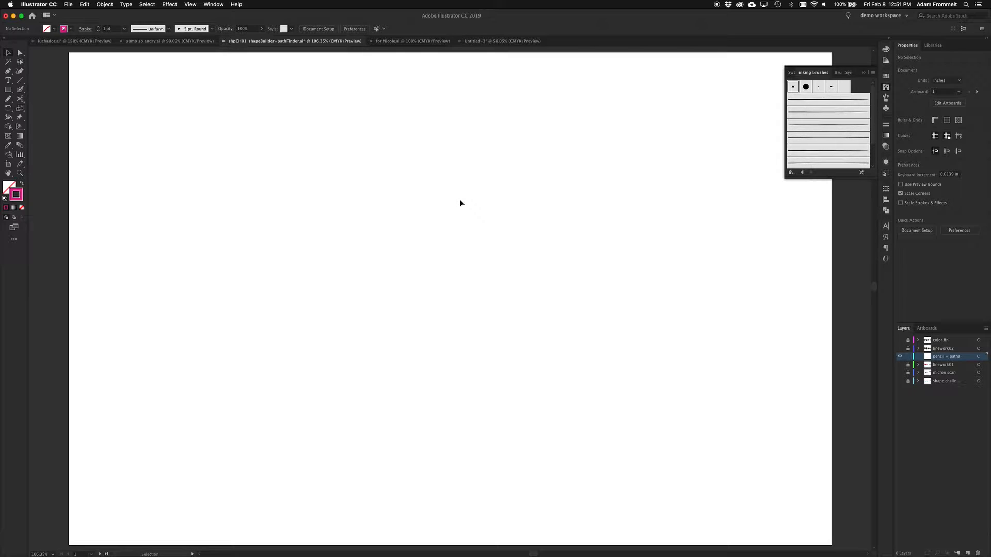
Step: Draw a flowing S-shaped curve about 10.6 in wide and 6.4 in high across the artboard with the Pencil tool
{"action": "key", "text": "n"}
{"action": "mouse_move", "coordinate": [228, 173]}
{"action": "left_mouse_down"}
{"action": "mouse_move", "coordinate": [342, 160]}
{"action": "mouse_move", "coordinate": [589, 411]}
{"action": "mouse_move", "coordinate": [703, 434]}
{"action": "left_mouse_up"}
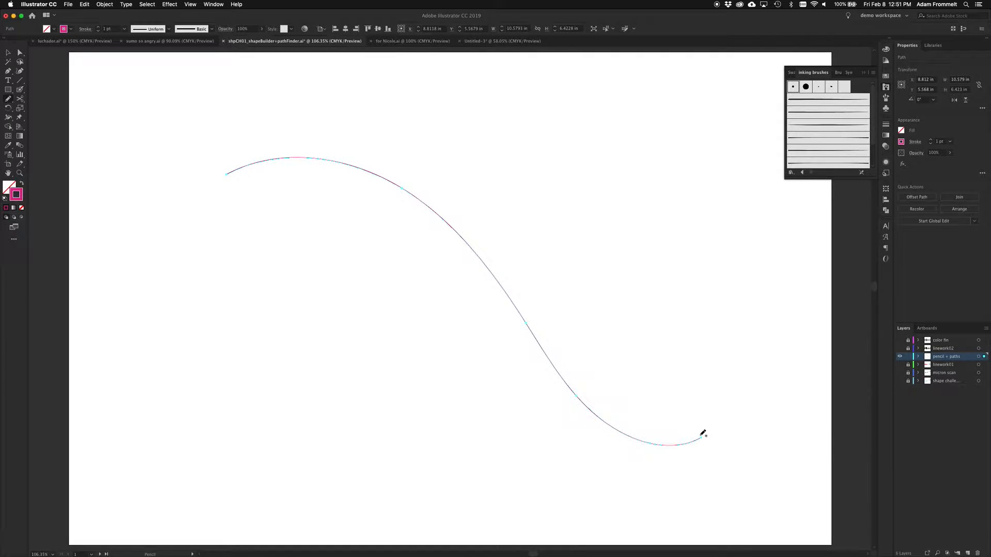
{"action": "key", "text": "v"}
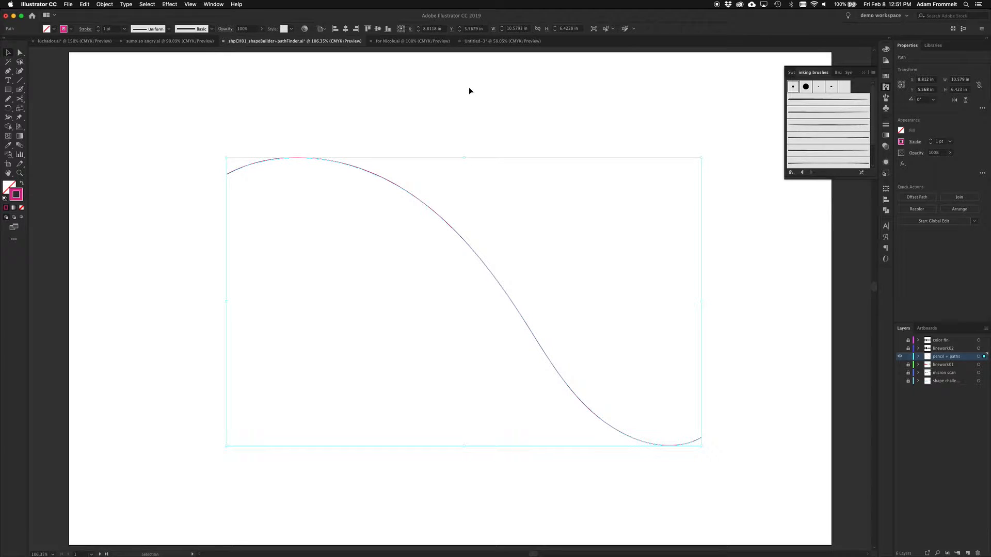
Step: Apply the inking art brush that tapers at both ends to the curve and raise its stroke weight to 21 pt
{"action": "left_click", "coordinate": [816, 125]}
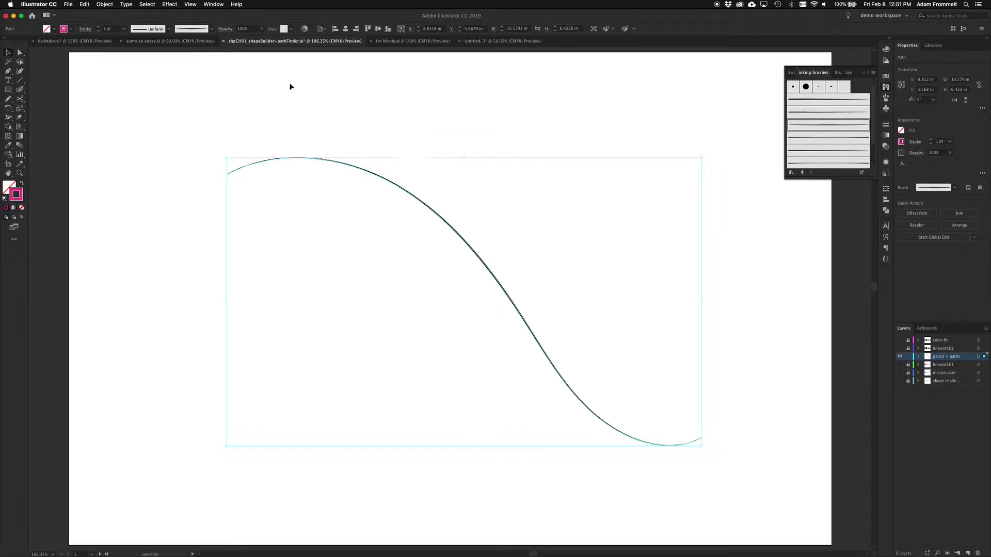
{"action": "left_click", "coordinate": [98, 28]}
{"action": "left_click", "coordinate": [99, 28]}
{"action": "left_click", "coordinate": [99, 28]}
{"action": "left_click", "coordinate": [99, 28]}
{"action": "left_click", "coordinate": [99, 27]}
{"action": "left_click", "coordinate": [98, 28]}
{"action": "left_click", "coordinate": [99, 28]}
{"action": "left_click", "coordinate": [99, 28]}
{"action": "left_click", "coordinate": [99, 28]}
{"action": "left_click", "coordinate": [100, 28]}
{"action": "left_click", "coordinate": [99, 27]}
{"action": "left_click", "coordinate": [99, 28]}
{"action": "left_click", "coordinate": [99, 28]}
{"action": "left_click", "coordinate": [99, 28]}
{"action": "left_click", "coordinate": [99, 27]}
{"action": "left_click", "coordinate": [99, 28]}
{"action": "left_click", "coordinate": [99, 28]}
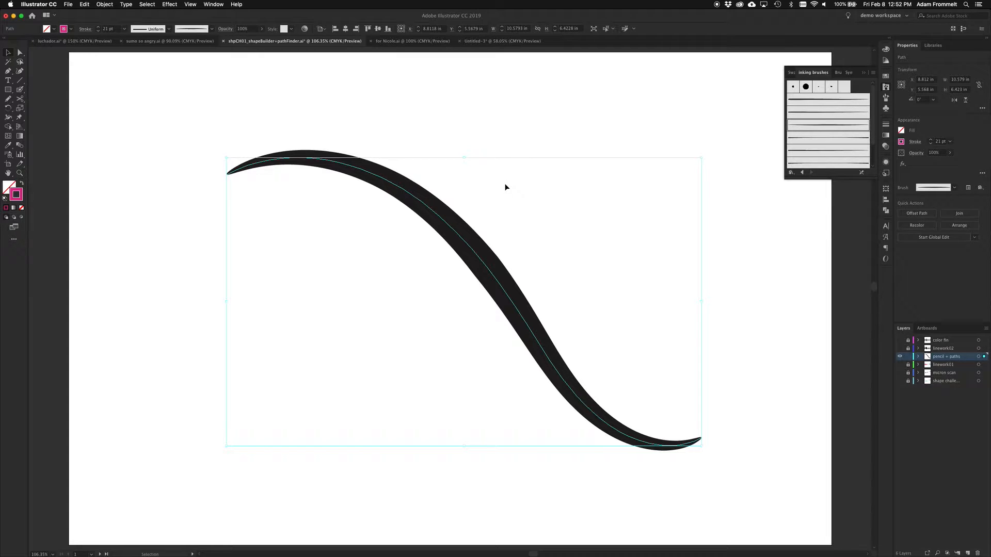
Step: Apply the inking art brush that tapers at only one end to the curve and reduce its stroke weight to 11 pt
{"action": "left_click", "coordinate": [822, 151]}
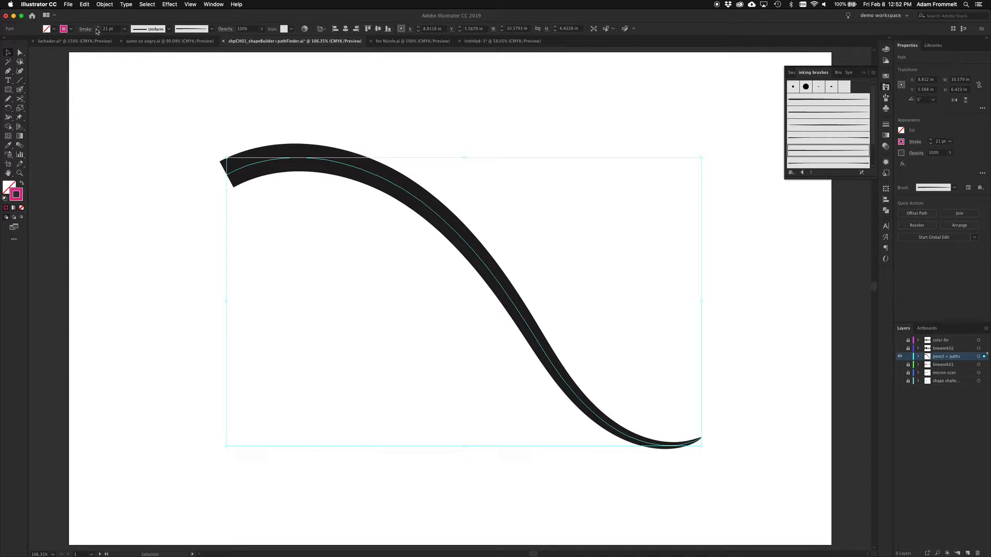
{"action": "left_click", "coordinate": [97, 31]}
{"action": "left_click", "coordinate": [97, 31]}
{"action": "left_click", "coordinate": [97, 31]}
{"action": "left_click", "coordinate": [97, 31]}
{"action": "left_click", "coordinate": [97, 31]}
{"action": "left_click", "coordinate": [97, 31]}
{"action": "left_click", "coordinate": [98, 31]}
{"action": "left_click", "coordinate": [97, 31]}
{"action": "left_click", "coordinate": [97, 31]}
{"action": "left_click", "coordinate": [97, 31]}
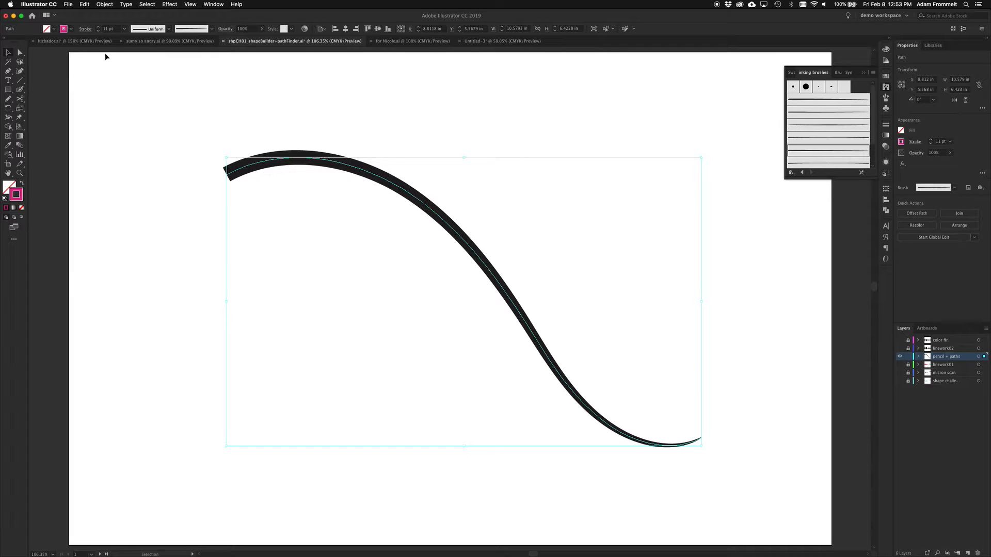
Step: Reverse the curve's path direction so the brush stroke tapers at the opposite end
{"action": "left_click", "coordinate": [106, 4]}
{"action": "mouse_move", "coordinate": [160, 169]}
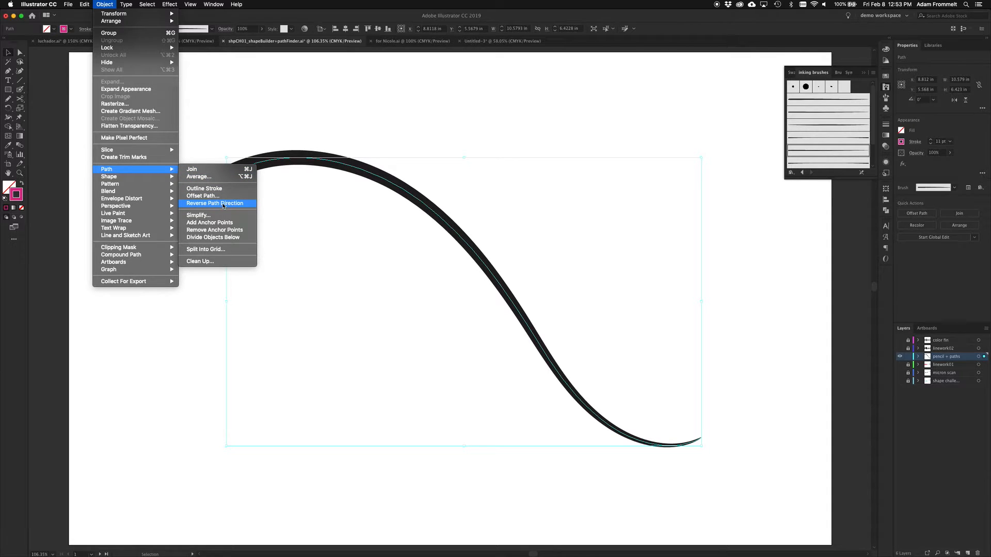
{"action": "left_click", "coordinate": [221, 204]}
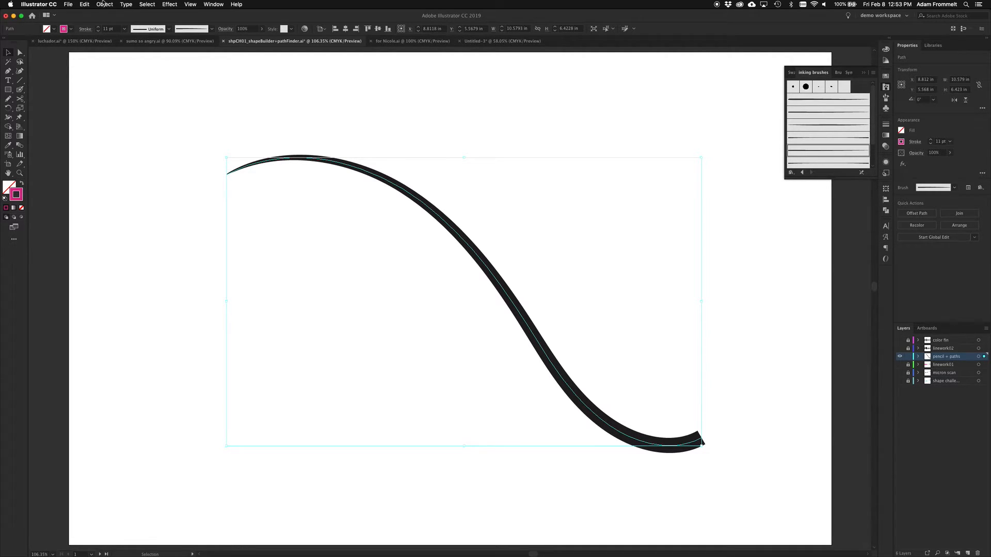
Step: Convert the brushed curve into a filled shape with Outline Stroke
{"action": "left_click", "coordinate": [105, 4]}
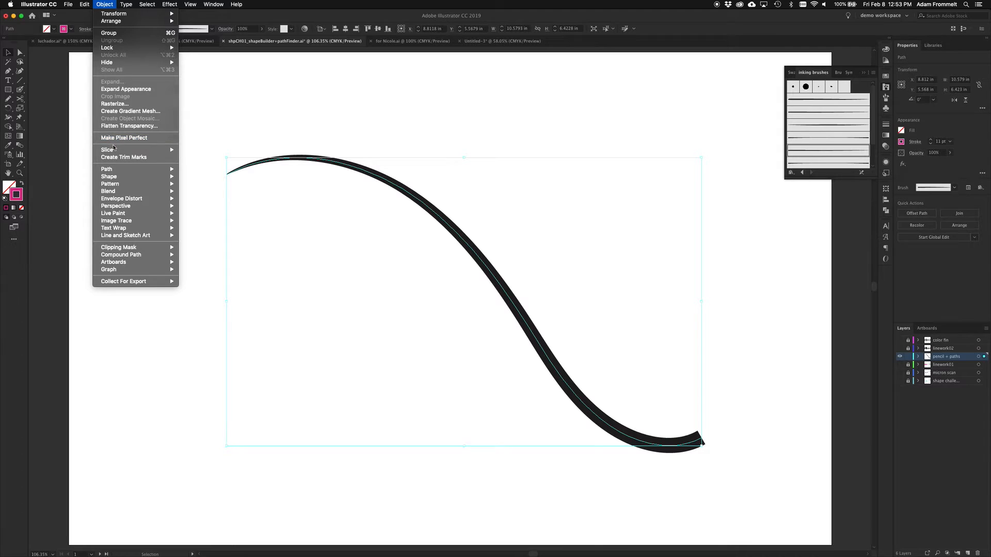
{"action": "mouse_move", "coordinate": [144, 170]}
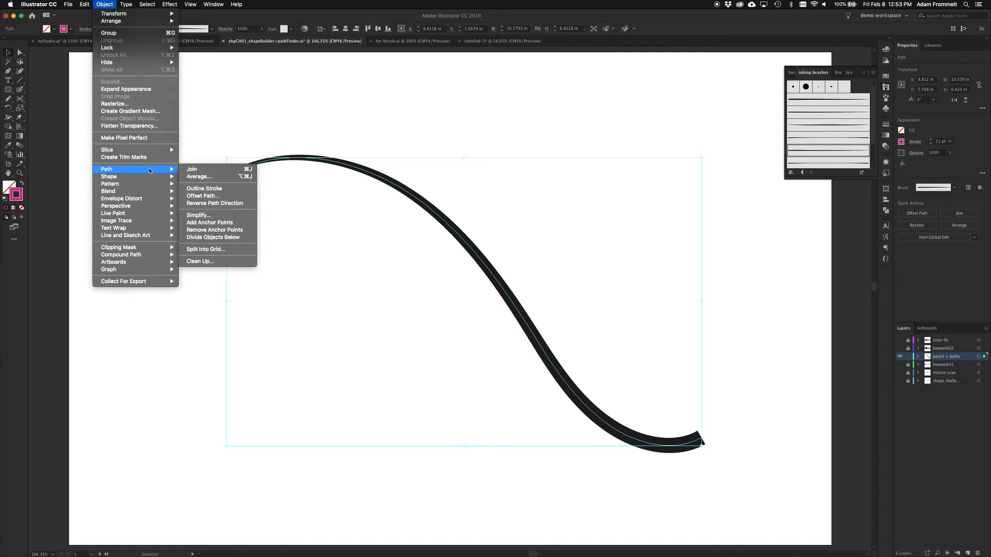
{"action": "left_click", "coordinate": [240, 189]}
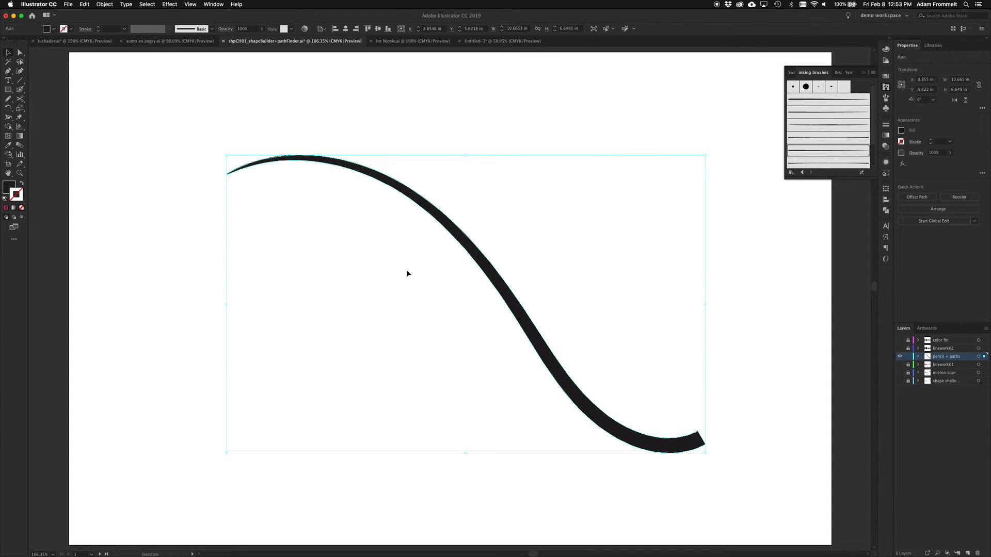
Step: Change the outlined shape's fill color to the light orange swatch
{"action": "key", "text": "s"}
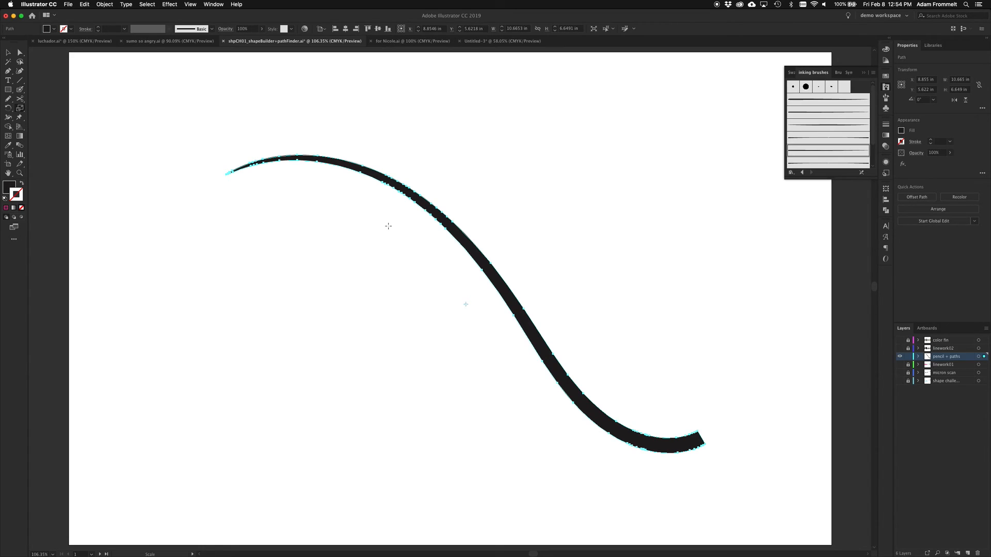
{"action": "key", "text": "v"}
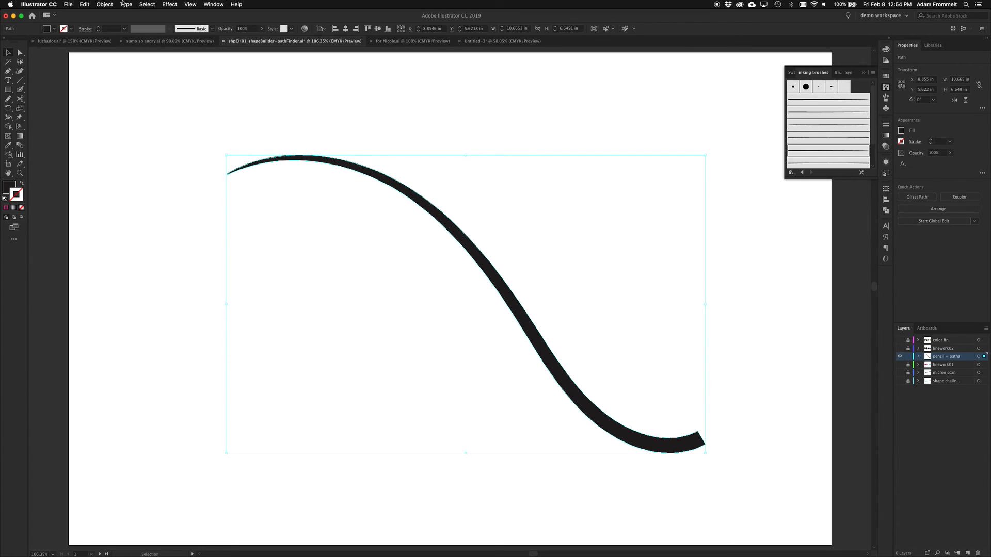
{"action": "left_click", "coordinate": [54, 30]}
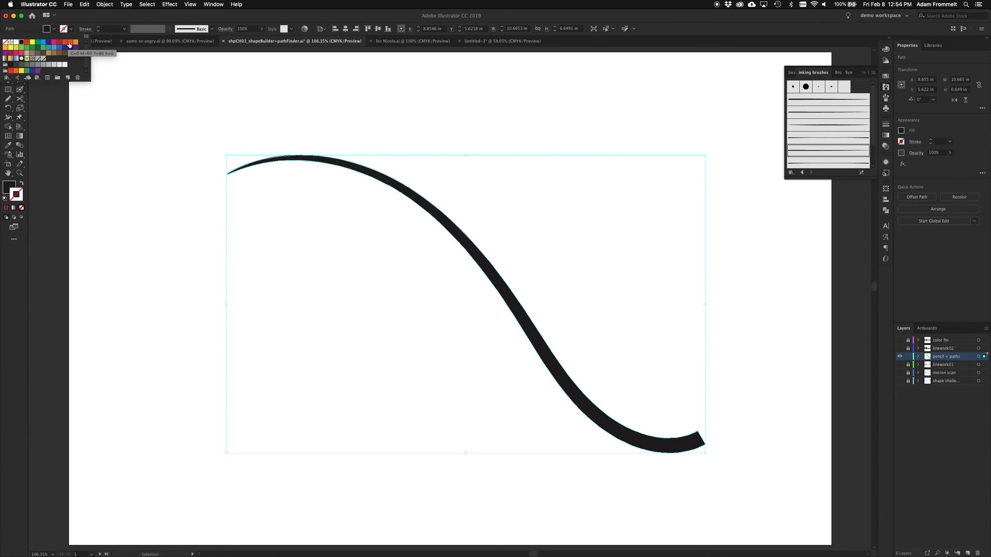
{"action": "left_click", "coordinate": [76, 42]}
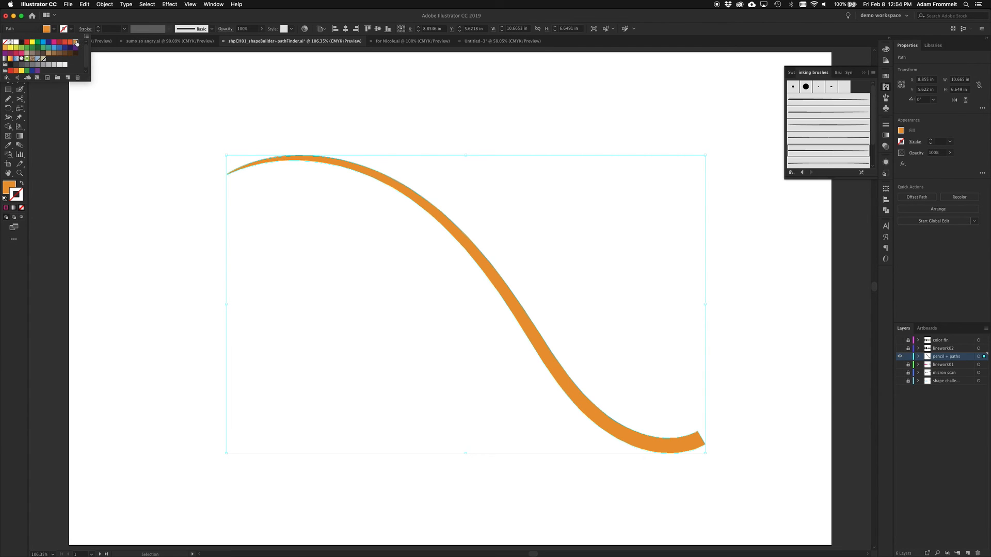
{"action": "left_click", "coordinate": [323, 271]}
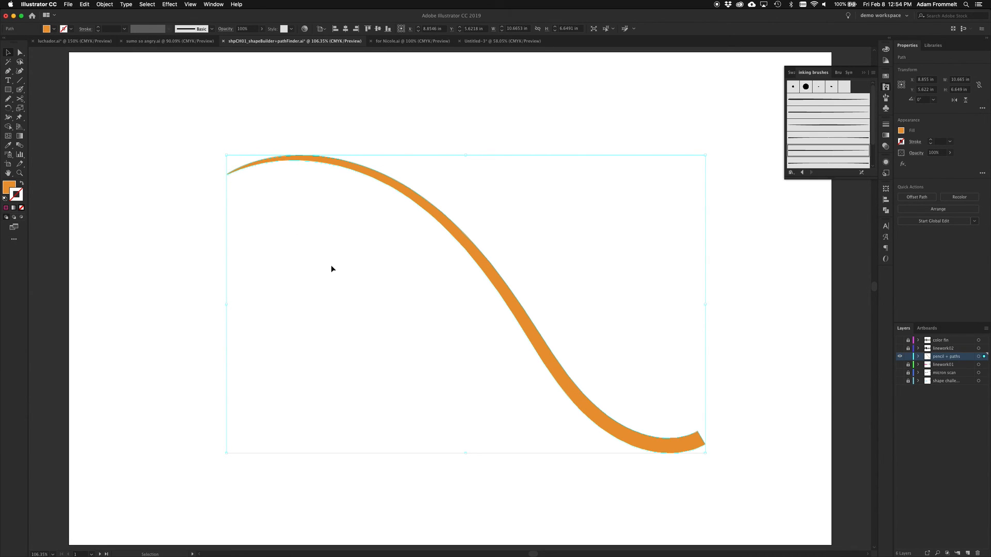